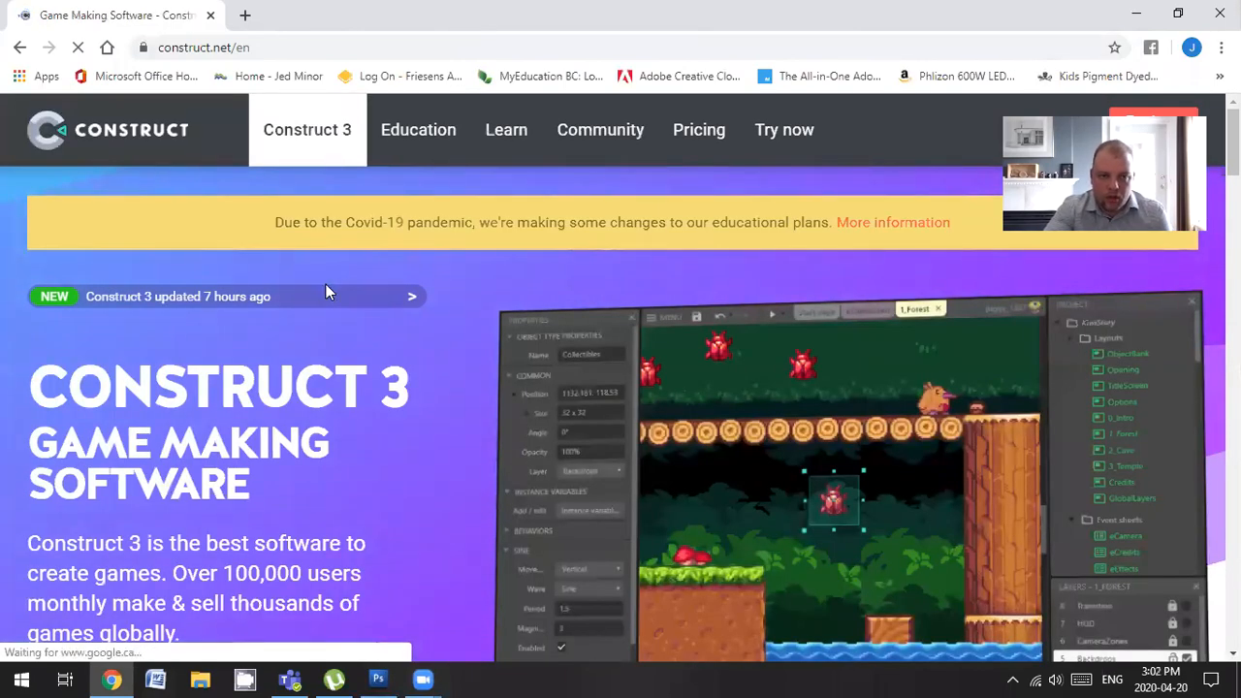
# Step: Launch the Construct 3 free trial editor from the Construct website
pyautogui.scroll(-3, 355, 308)
pyautogui.scroll(1, 355, 313)
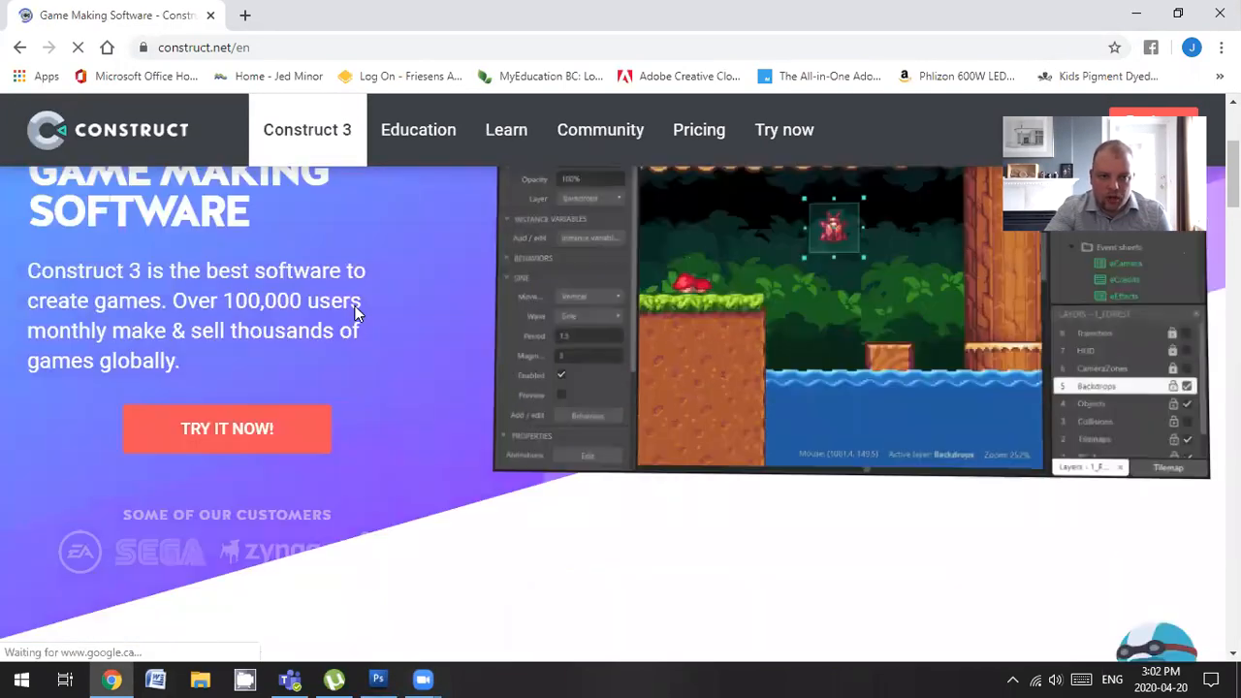
pyautogui.click(239, 434)
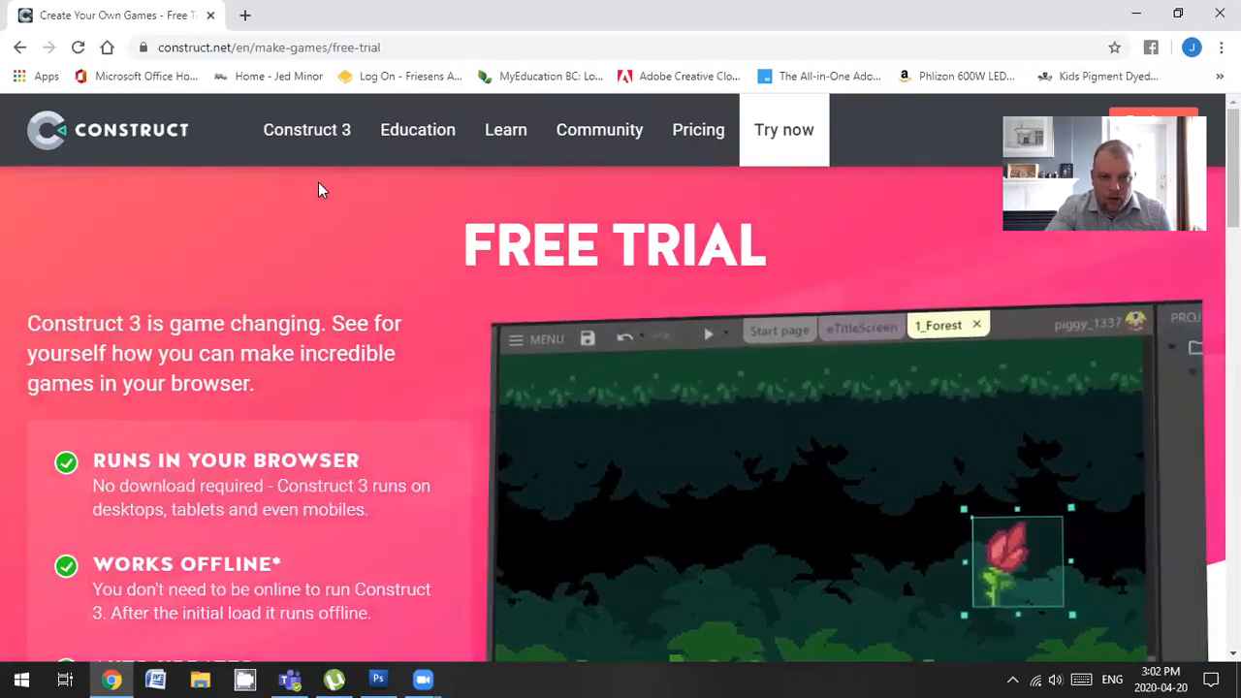
pyautogui.scroll(-4, 329, 254)
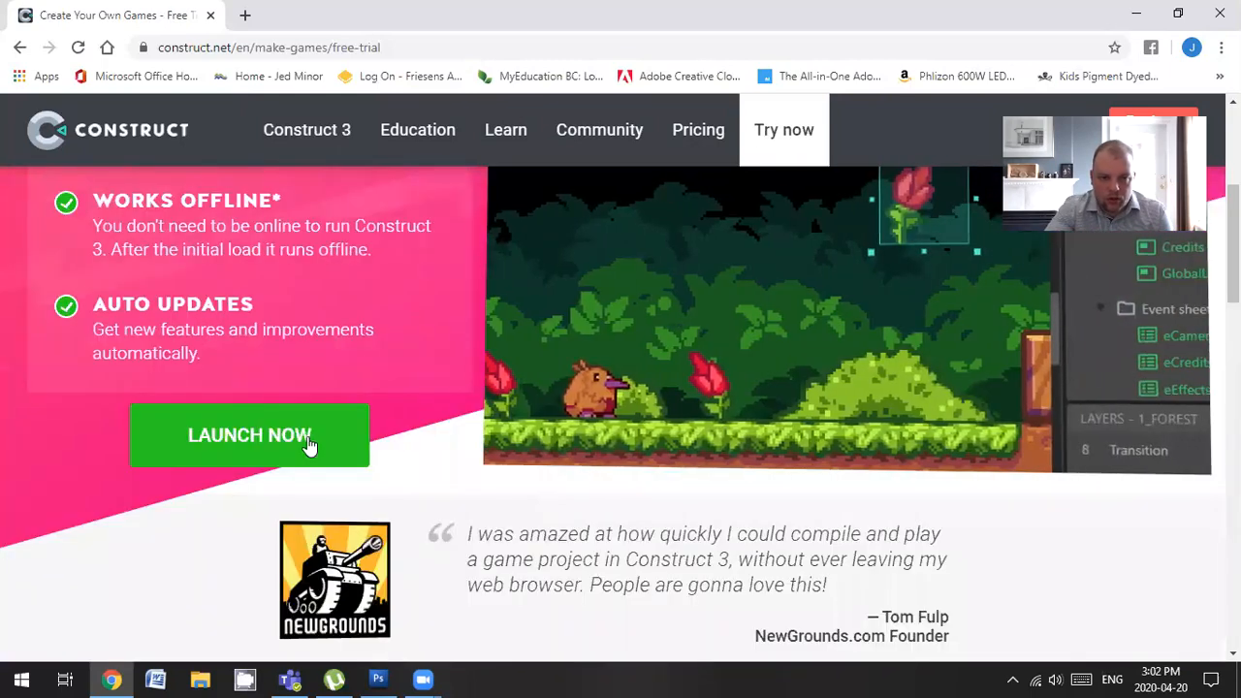
pyautogui.click(312, 443)
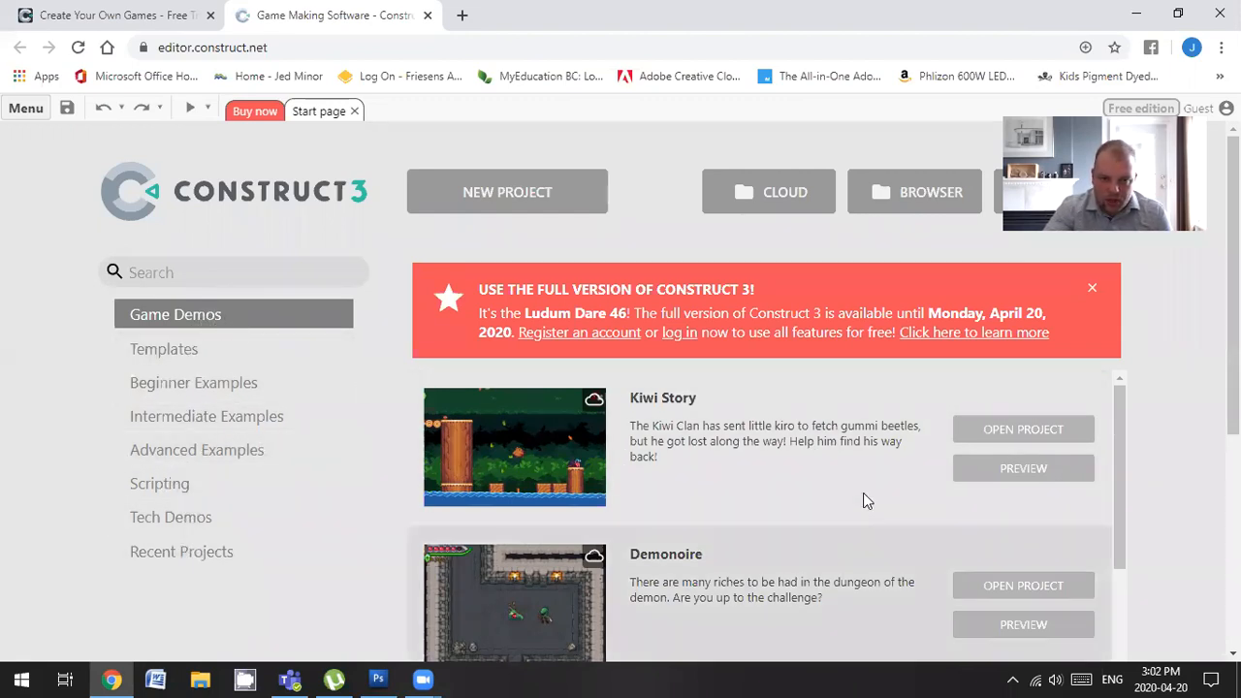
# Step: Browse the project templates and open the Platformer template
pyautogui.scroll(-3, 827, 461)
pyautogui.scroll(3, 827, 467)
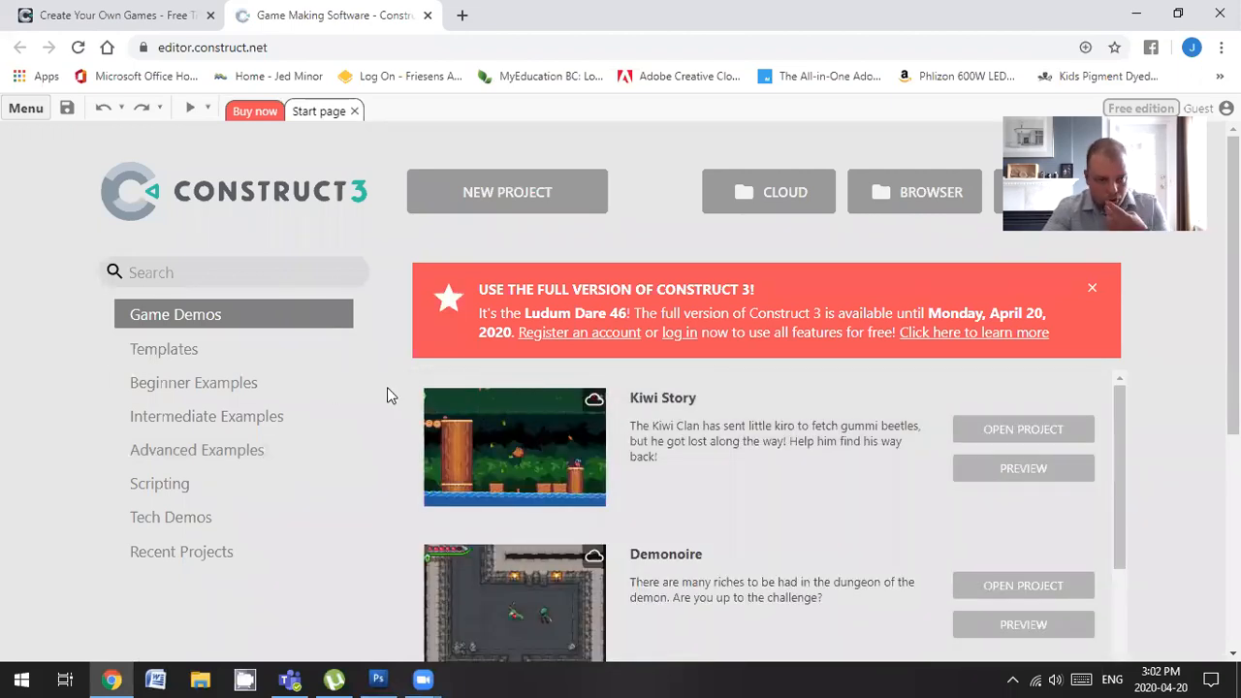
pyautogui.click(206, 359)
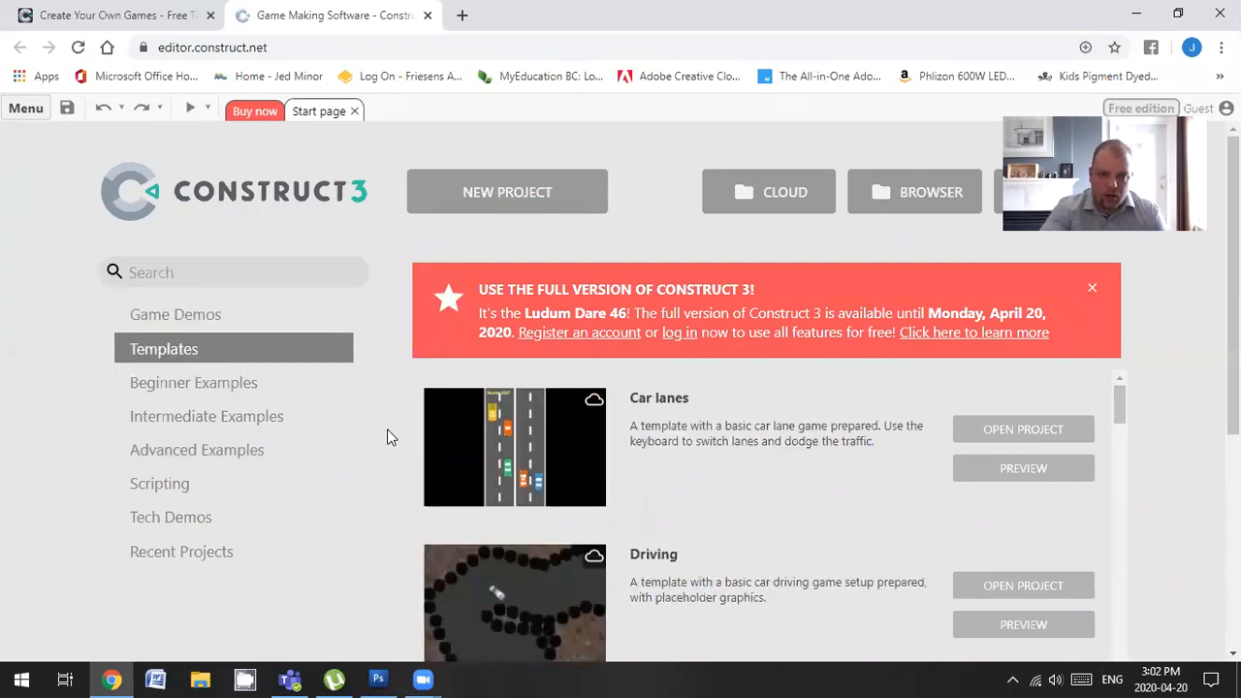
pyautogui.scroll(-3, 395, 420)
pyautogui.scroll(3, 407, 431)
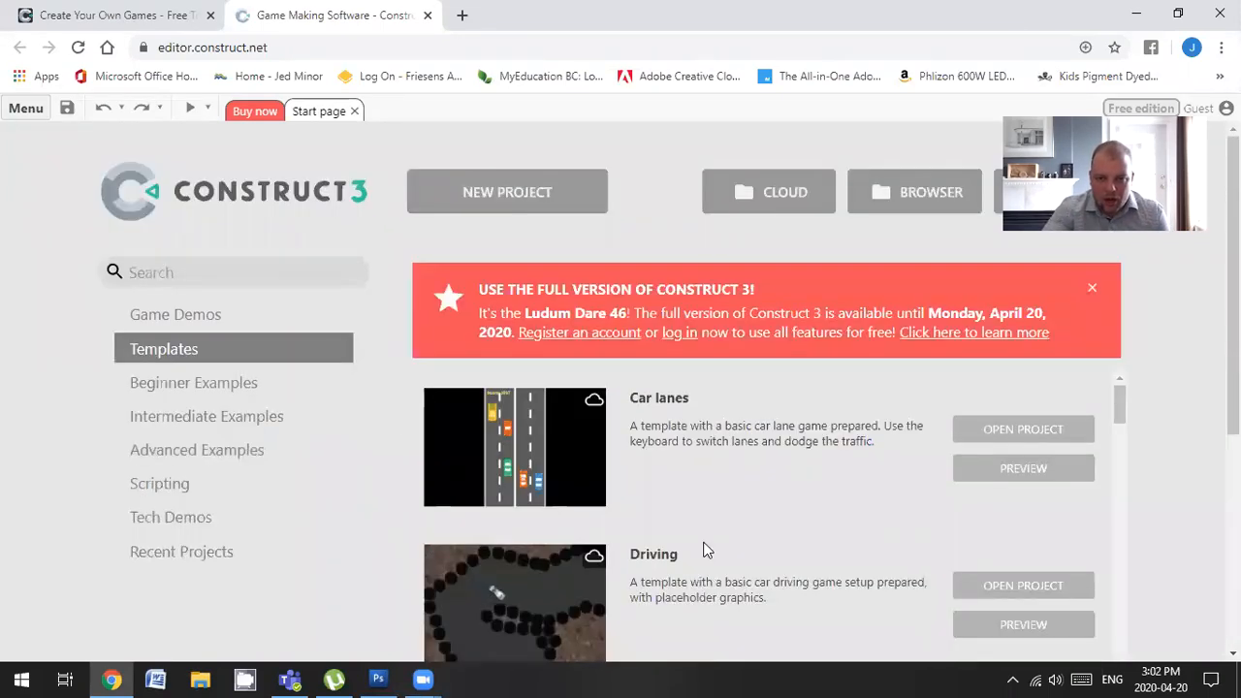
pyautogui.moveTo(1119, 405); pyautogui.dragTo(1095, 585)
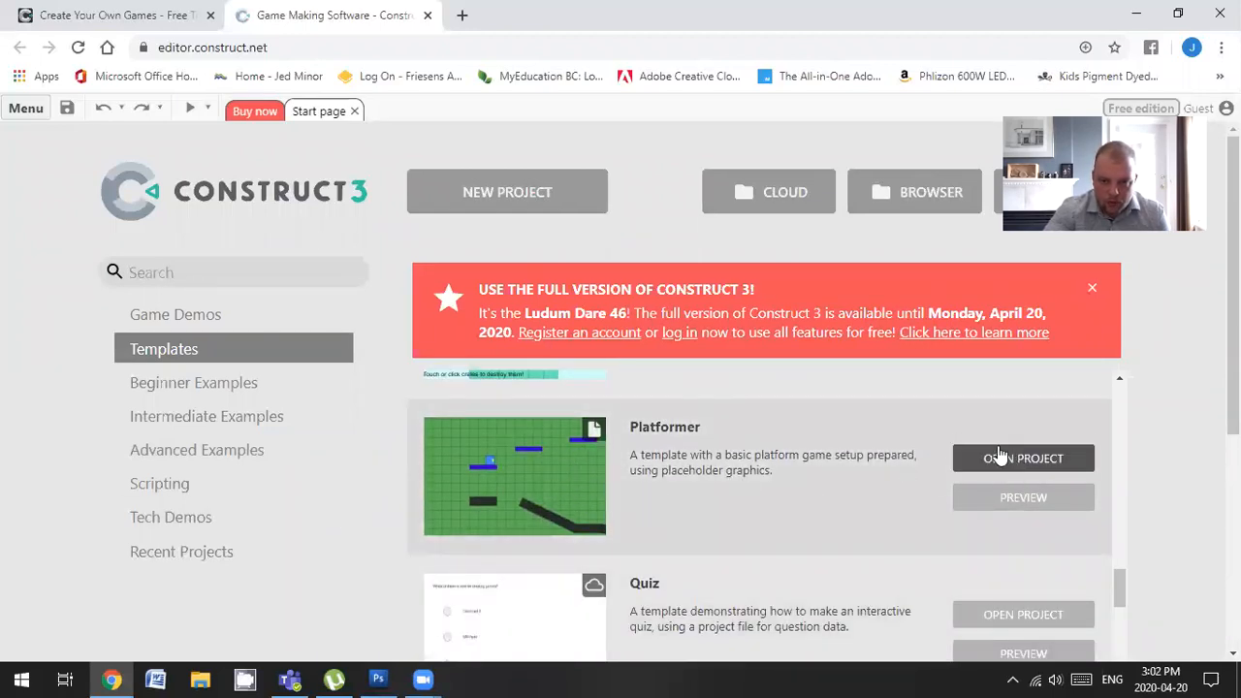
pyautogui.click(1026, 463)
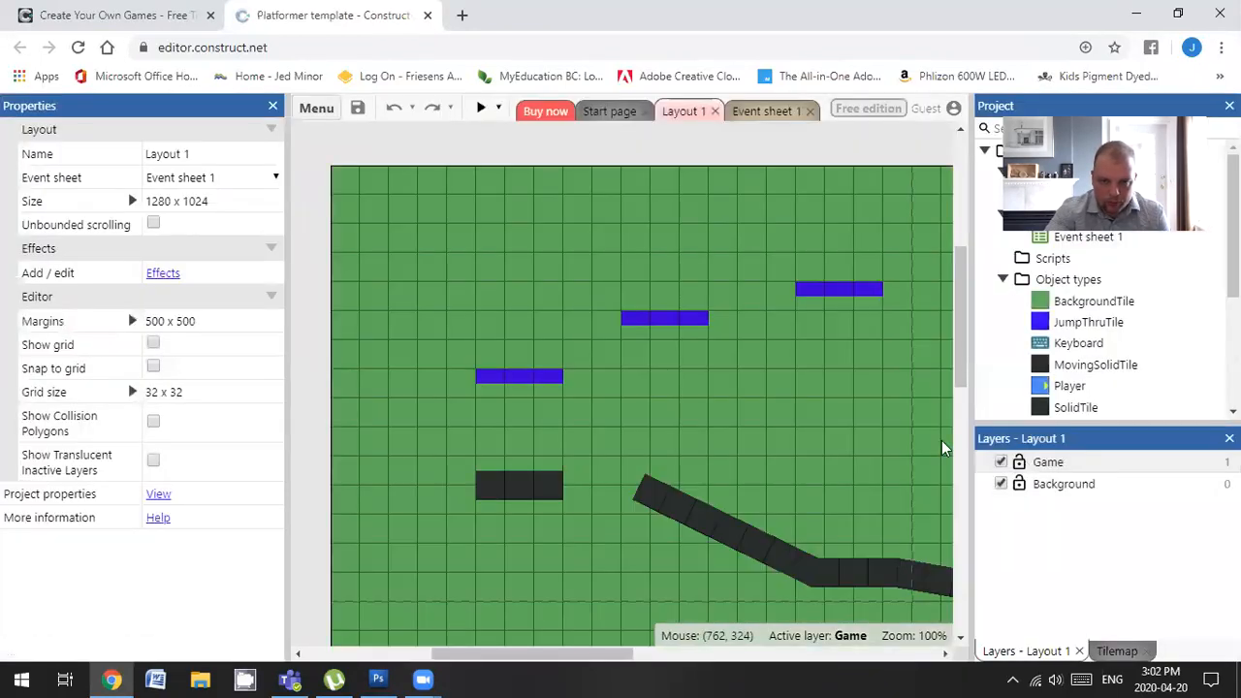
# Step: Inspect the properties of the player sprite, the large solid ground block and the sloped solid tile in the layout
pyautogui.moveTo(963, 336); pyautogui.dragTo(955, 437)
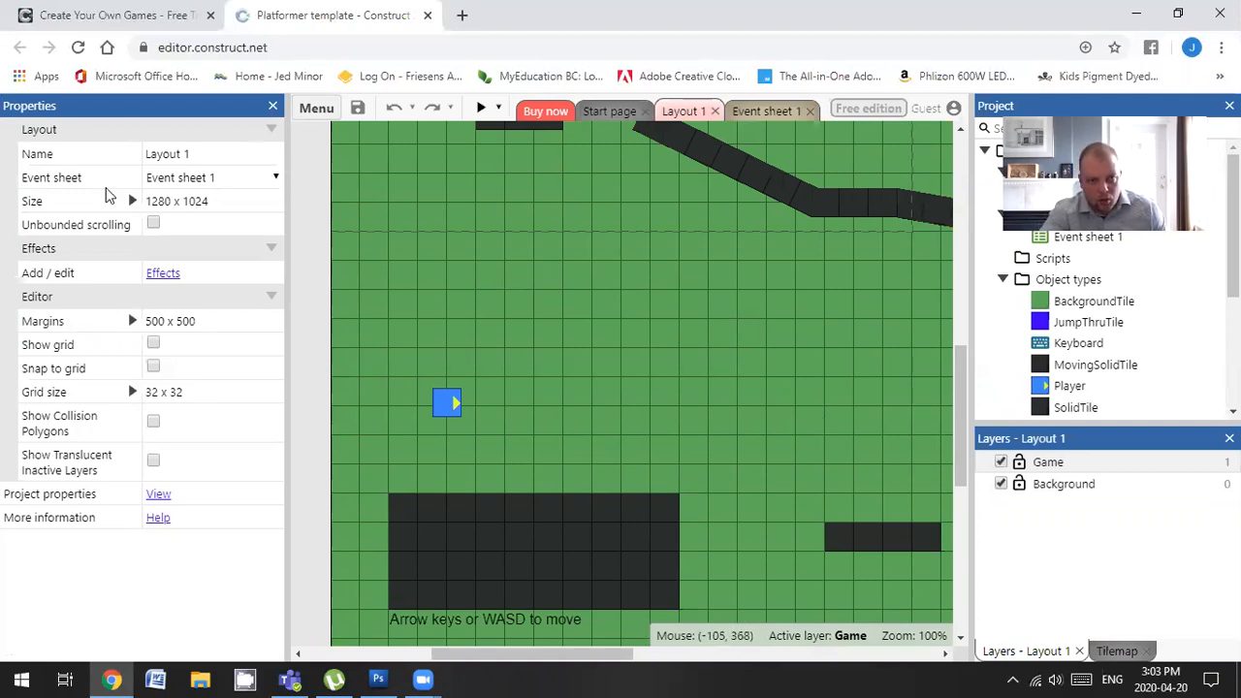
pyautogui.click(441, 405)
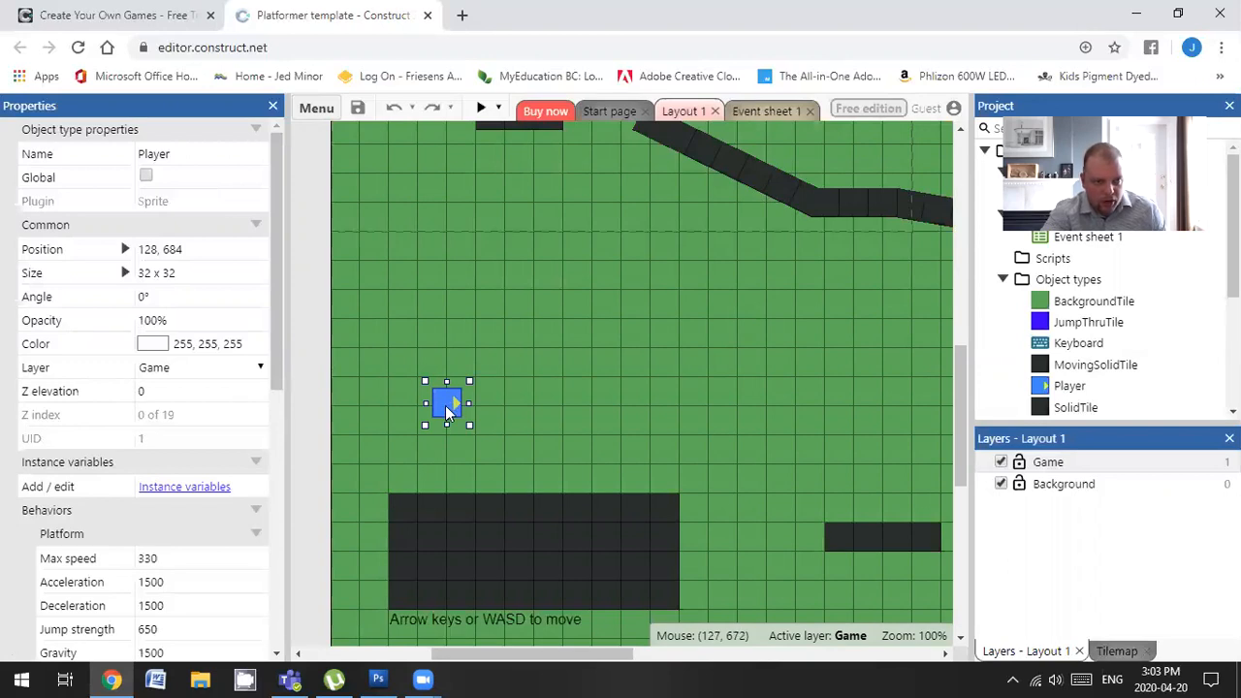
pyautogui.click(496, 557)
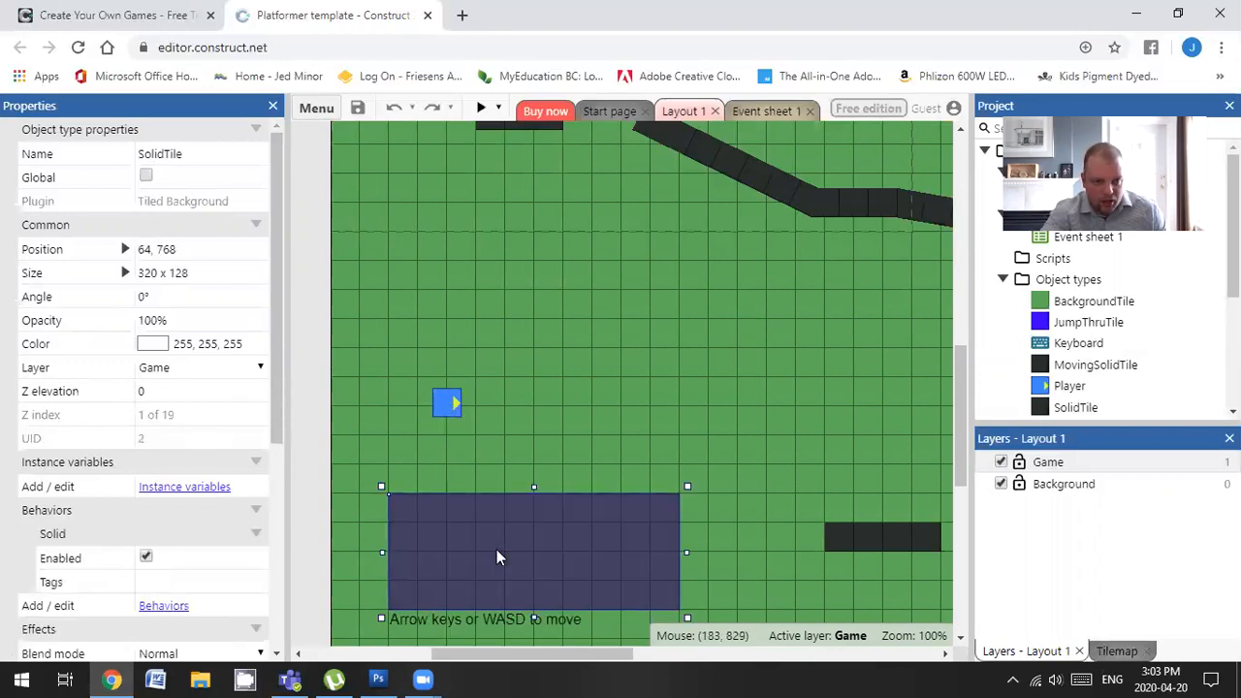
pyautogui.click(748, 165)
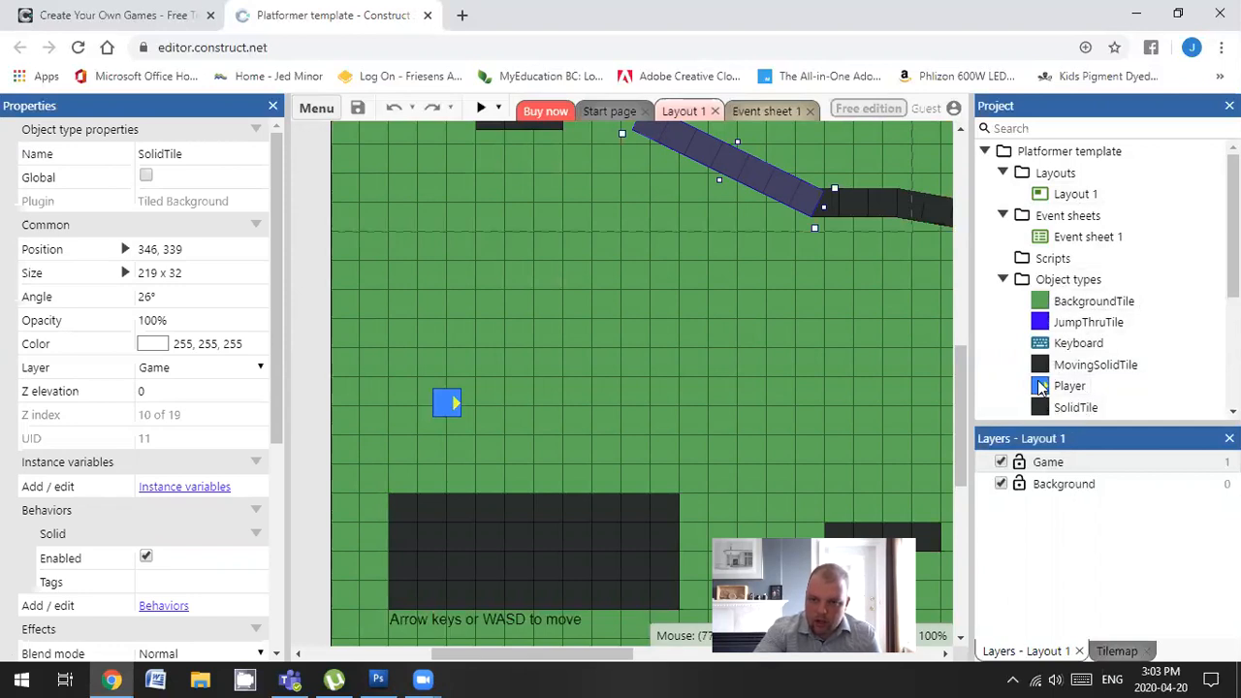
# Step: Open the Player sprite for image editing, clear its artwork and set the canvas height to 64 pixels
pyautogui.scroll(-1, 1040, 388)
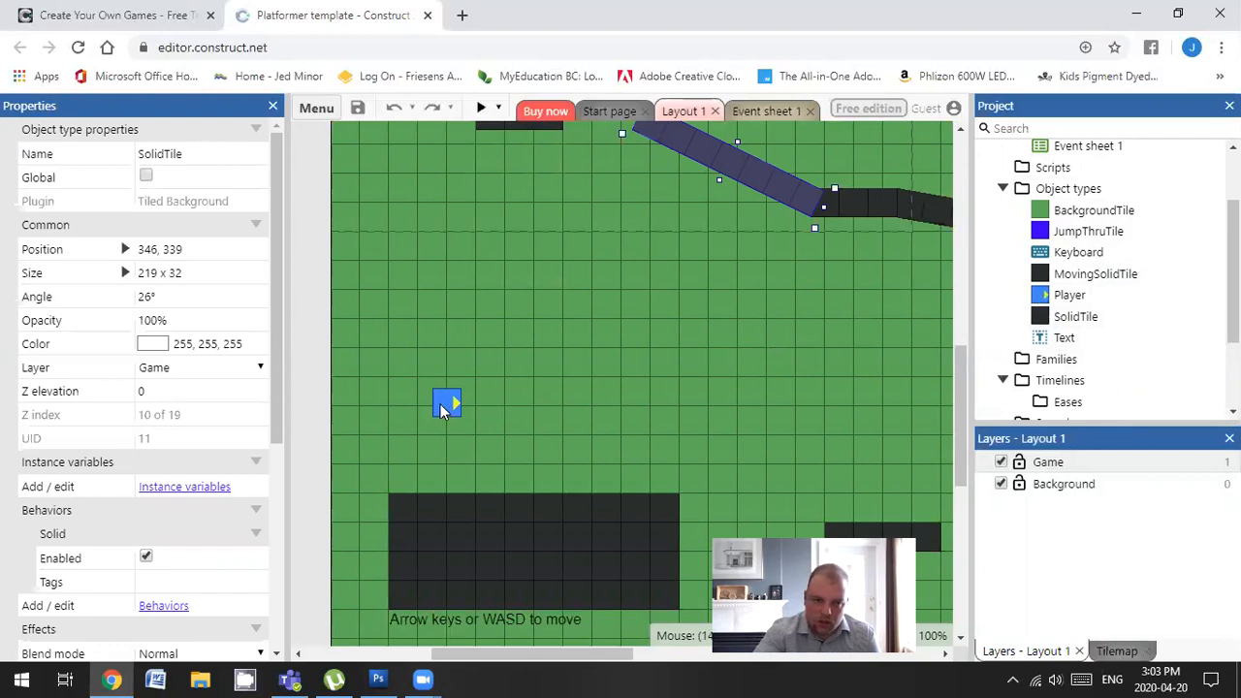
pyautogui.doubleClick(1040, 297)
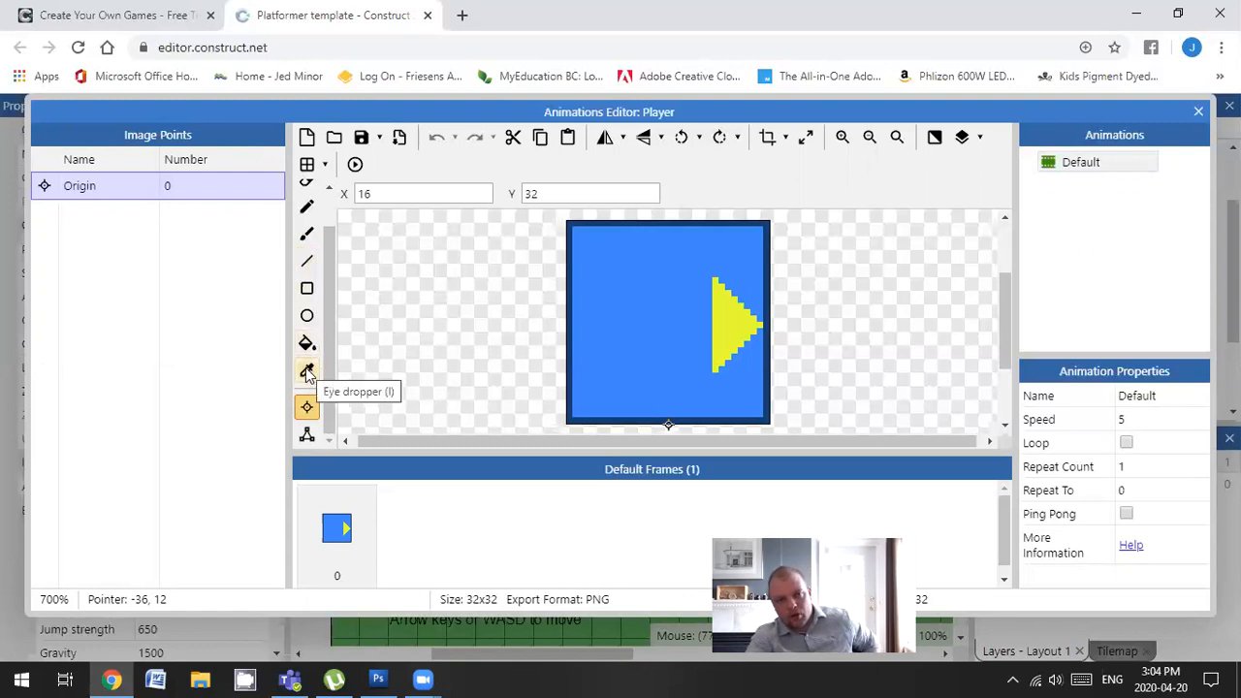
pyautogui.click(308, 140)
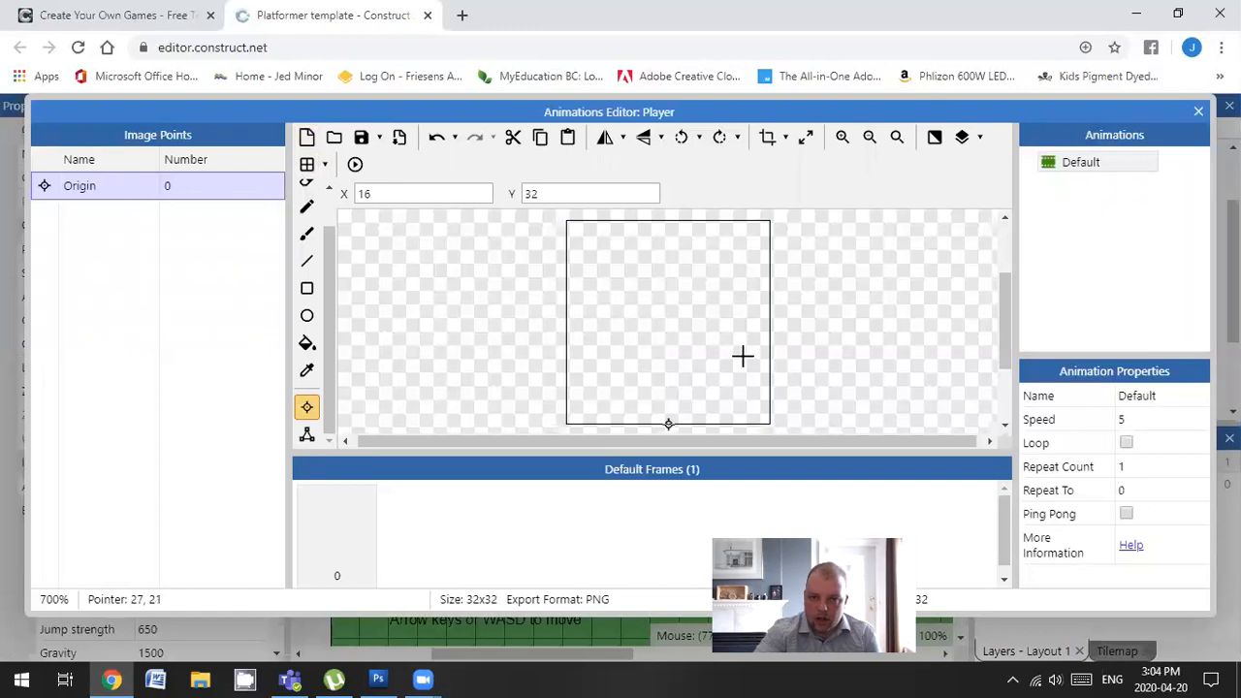
pyautogui.click(805, 139)
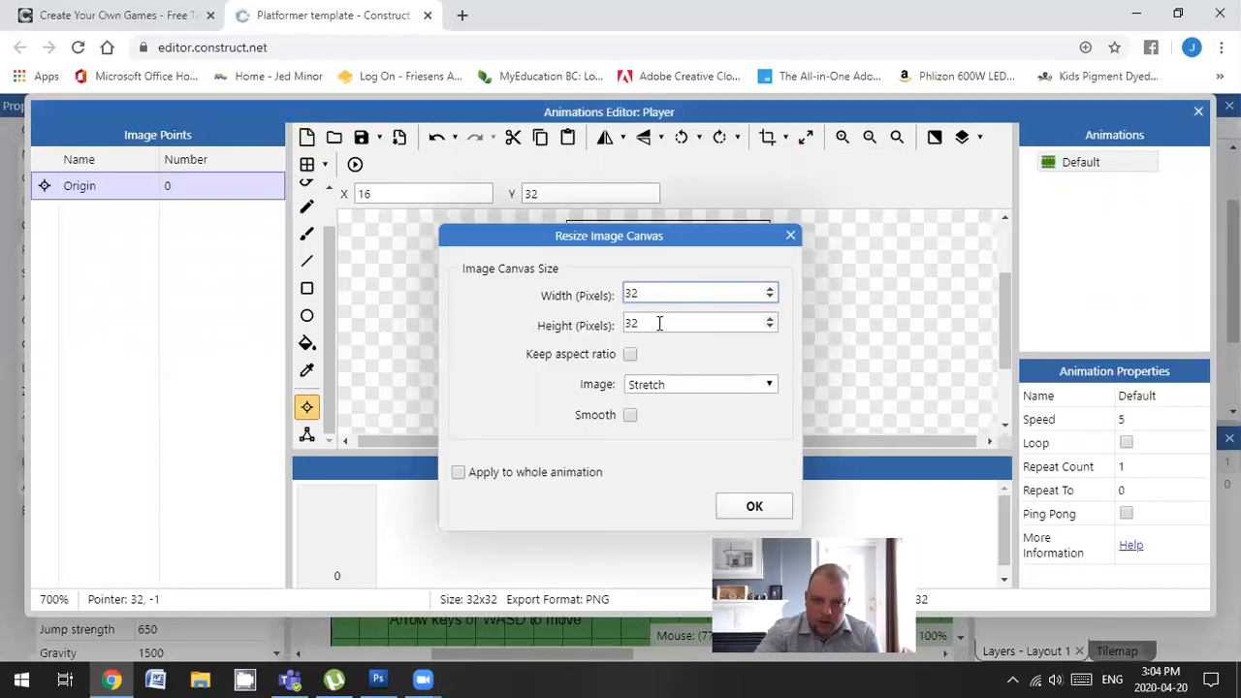
pyautogui.moveTo(668, 323); pyautogui.dragTo(560, 323)
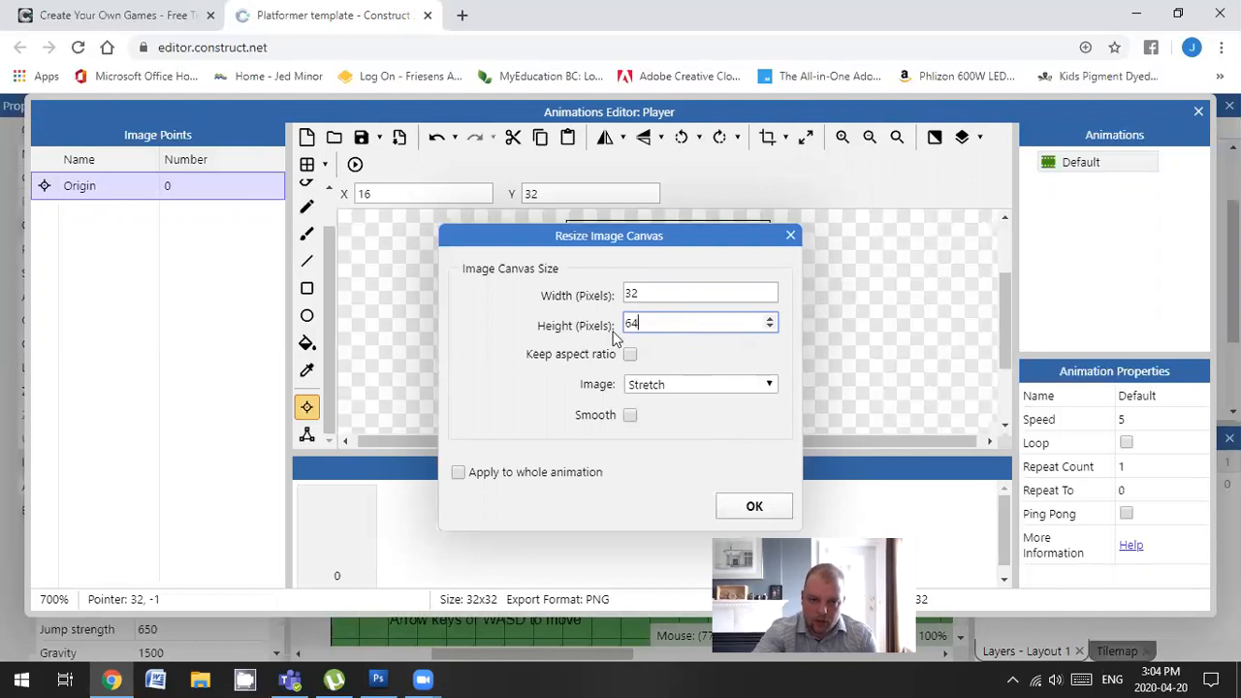
pyautogui.click(755, 506)
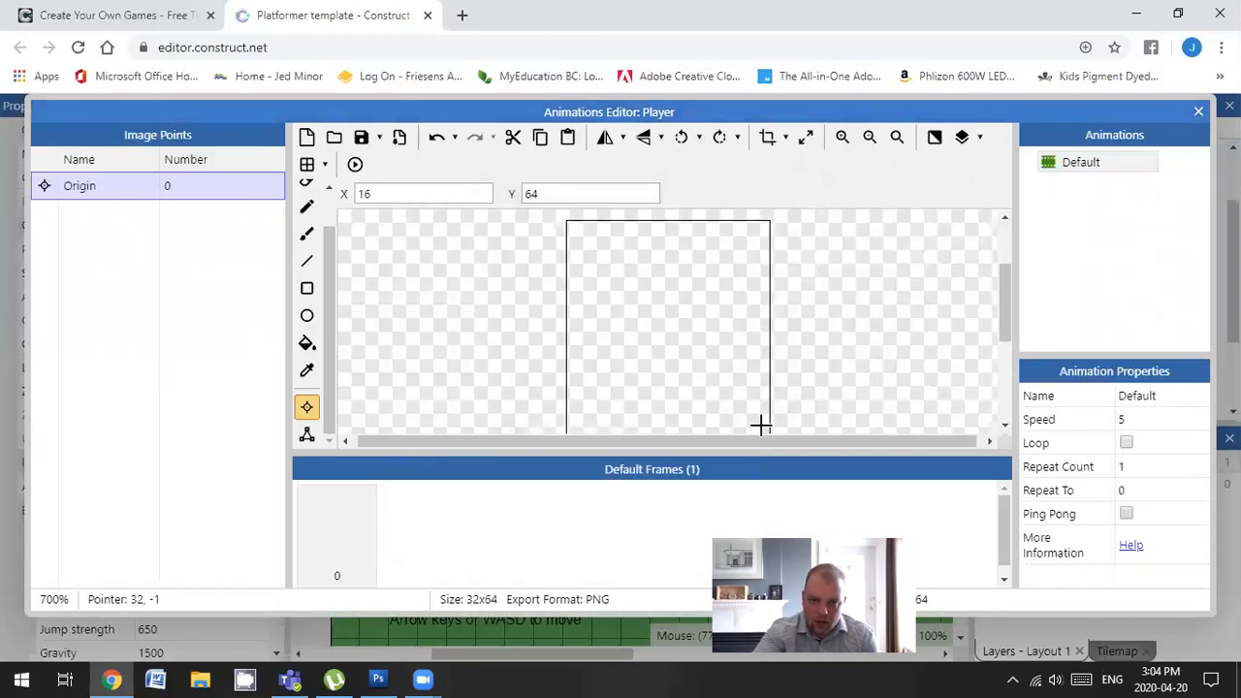
# Step: Try the Line tool on the empty Player canvas with cyan strokes at thickness 1, both with and without smoothing
pyautogui.click(871, 139)
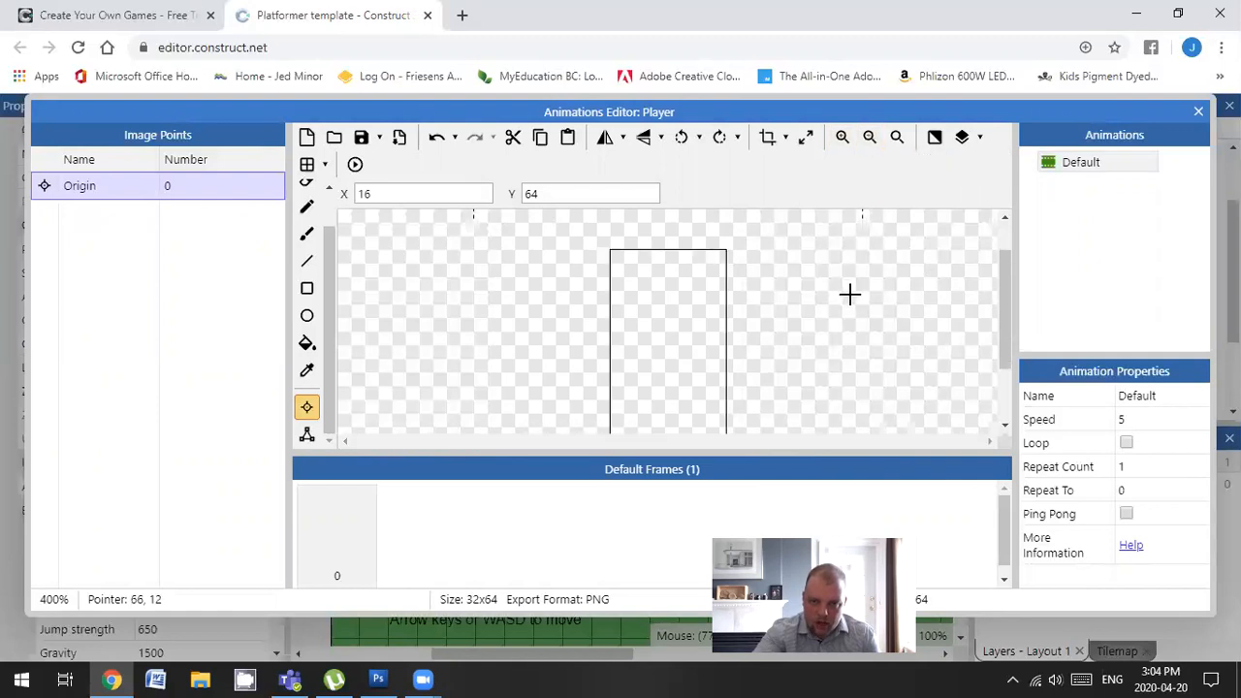
pyautogui.click(868, 139)
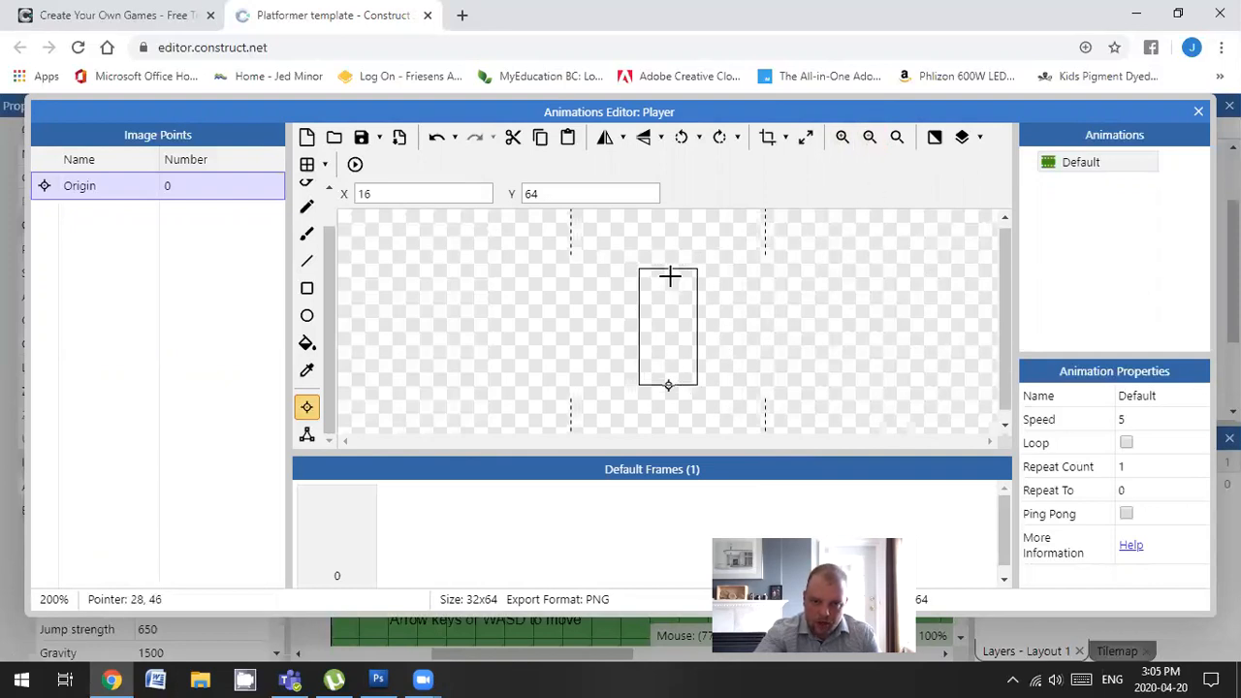
pyautogui.click(841, 142)
pyautogui.click(841, 141)
pyautogui.click(842, 142)
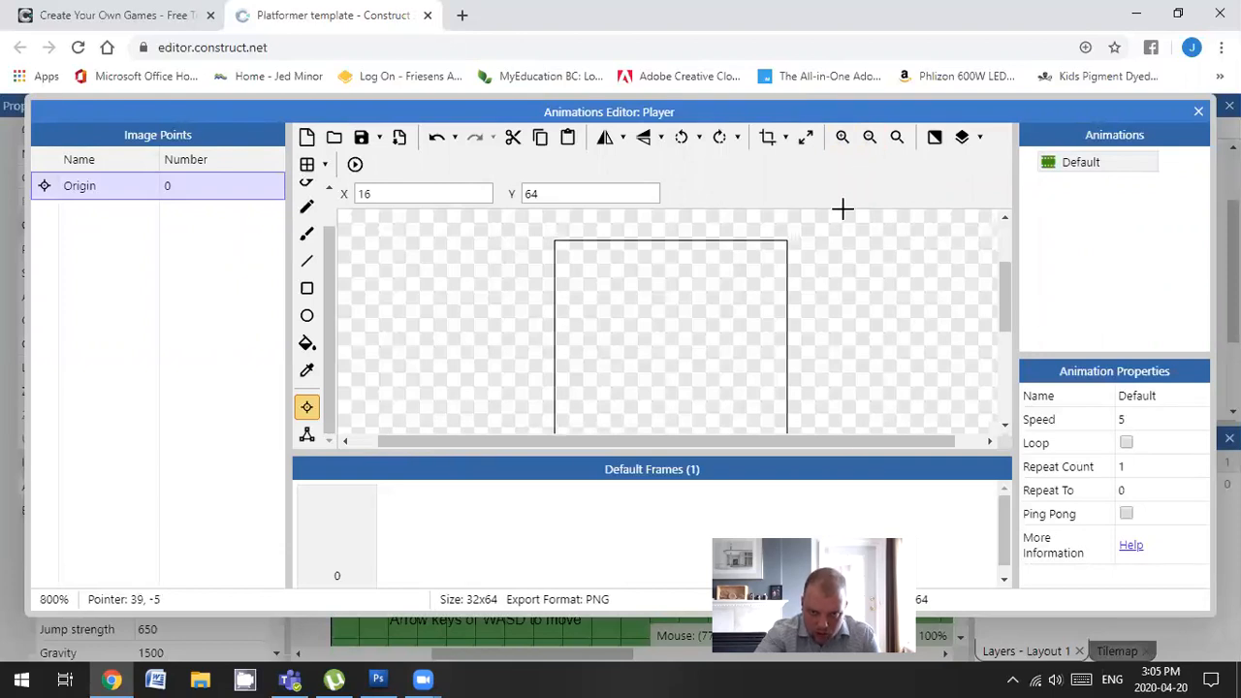
pyautogui.click(307, 261)
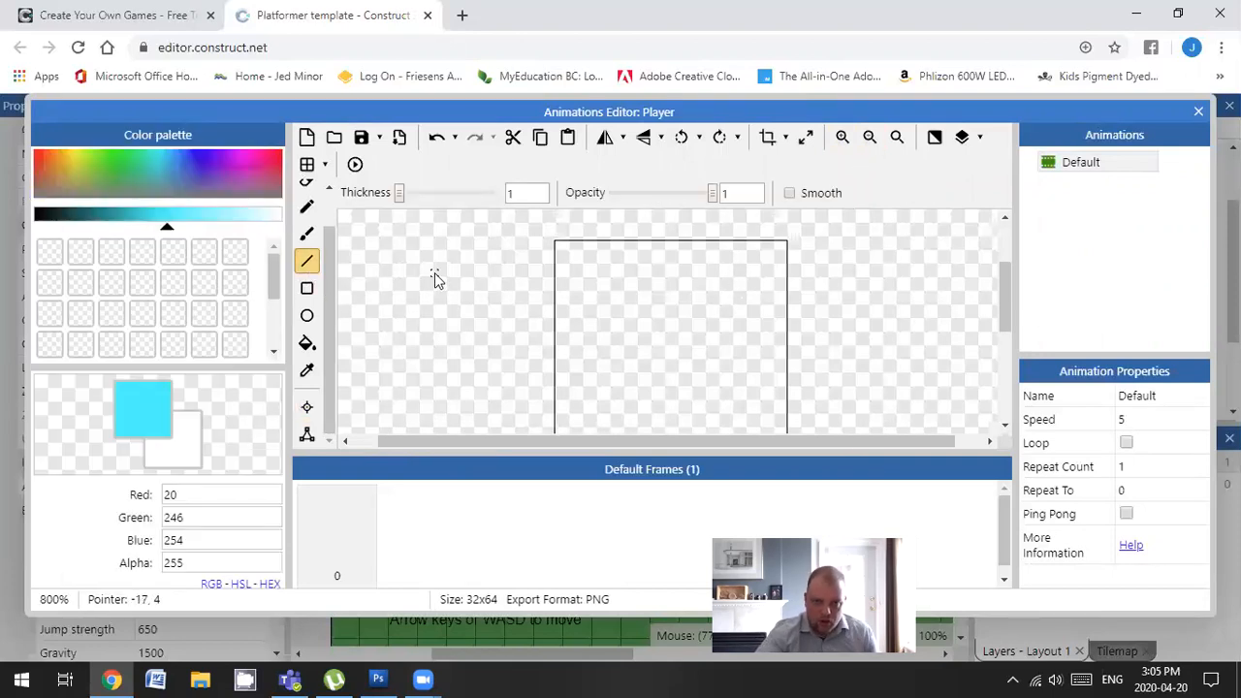
pyautogui.moveTo(601, 280); pyautogui.dragTo(607, 381)
pyautogui.moveTo(666, 293)
pyautogui.mouseDown()
pyautogui.moveTo(637, 380)
pyautogui.moveTo(712, 302)
pyautogui.moveTo(680, 378)
pyautogui.mouseUp()
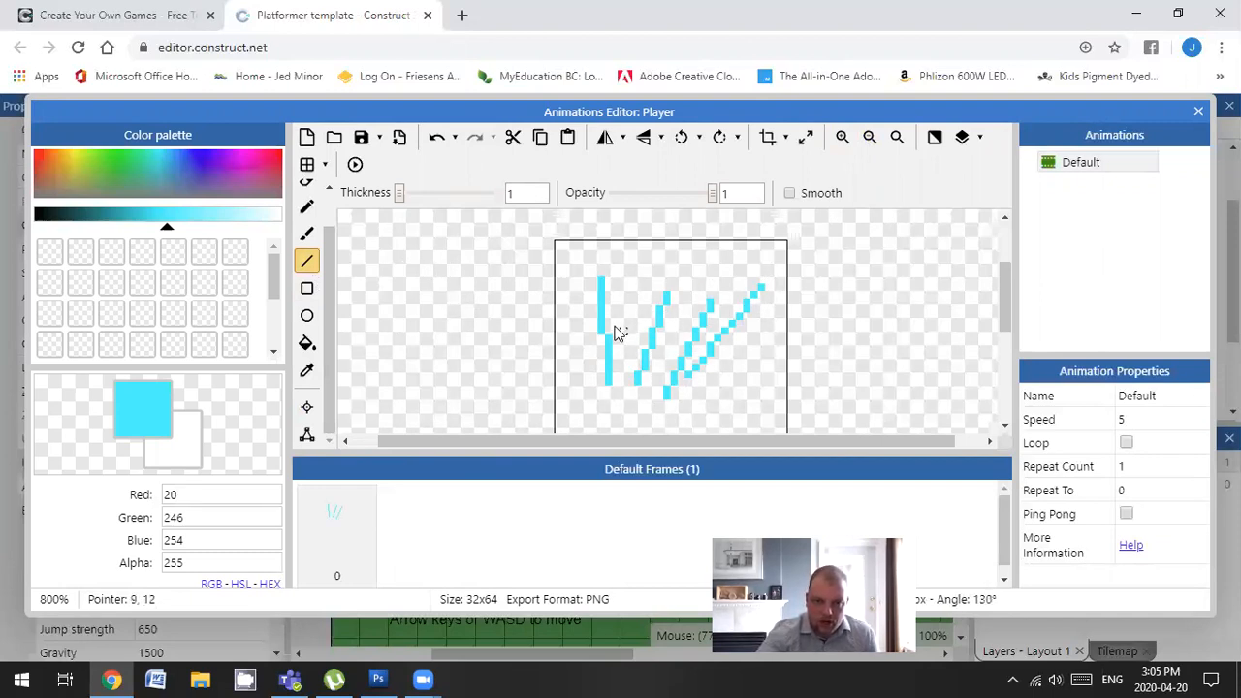
pyautogui.moveTo(620, 324); pyautogui.dragTo(763, 381)
pyautogui.moveTo(667, 292); pyautogui.dragTo(760, 322)
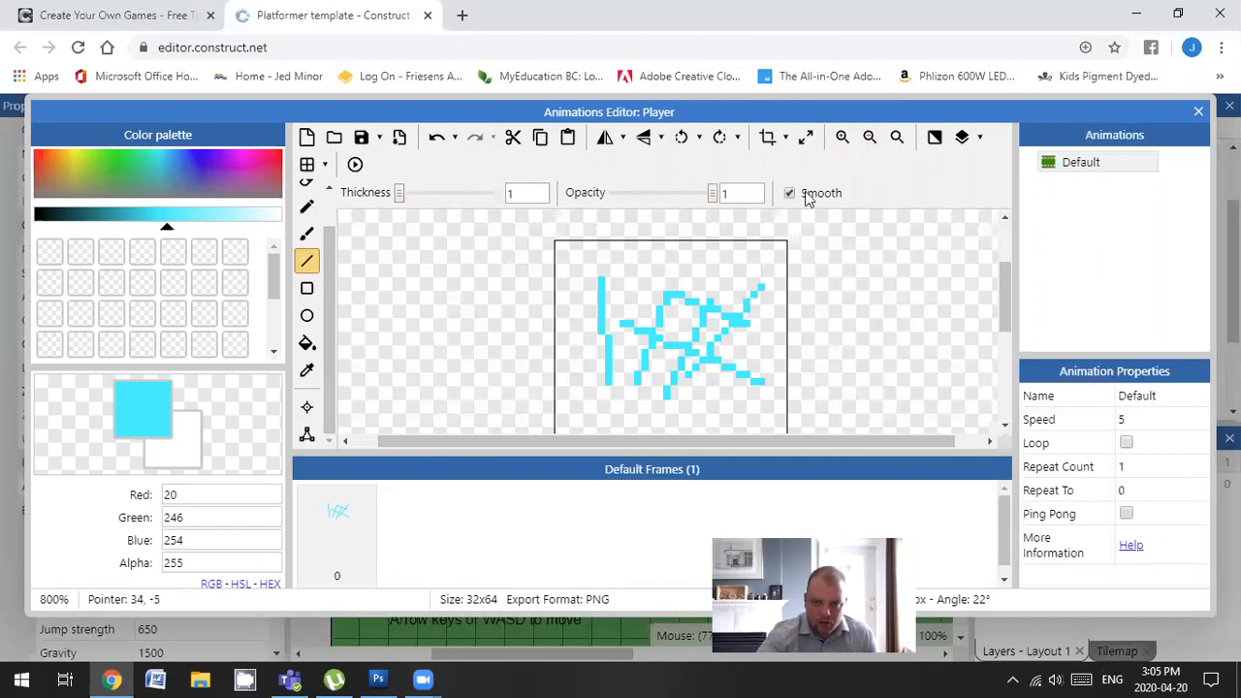
pyautogui.moveTo(710, 265); pyautogui.dragTo(642, 322)
pyautogui.moveTo(601, 282)
pyautogui.mouseDown()
pyautogui.moveTo(572, 370)
pyautogui.moveTo(579, 398)
pyautogui.mouseUp()
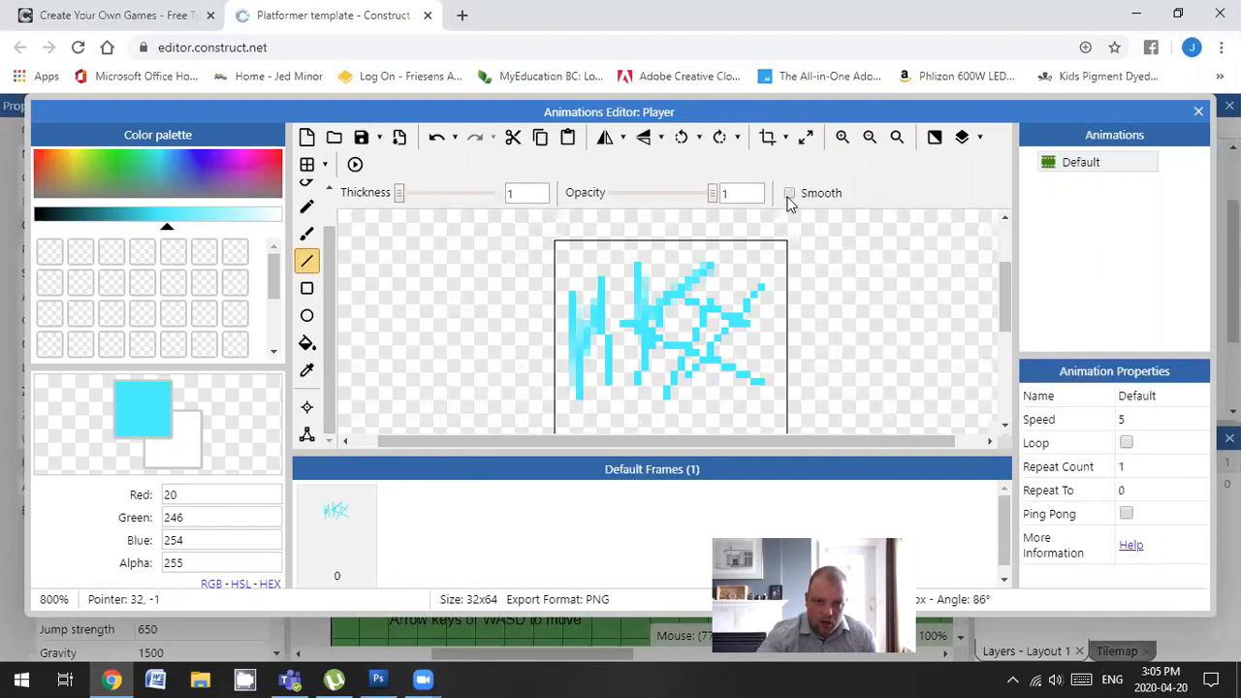
# Step: Test thicker cyan lines at thickness 5, reset the thickness to 1 and clear the Player image
pyautogui.doubleClick(517, 195)
pyautogui.write('5')
pyautogui.moveTo(706, 283); pyautogui.dragTo(674, 347)
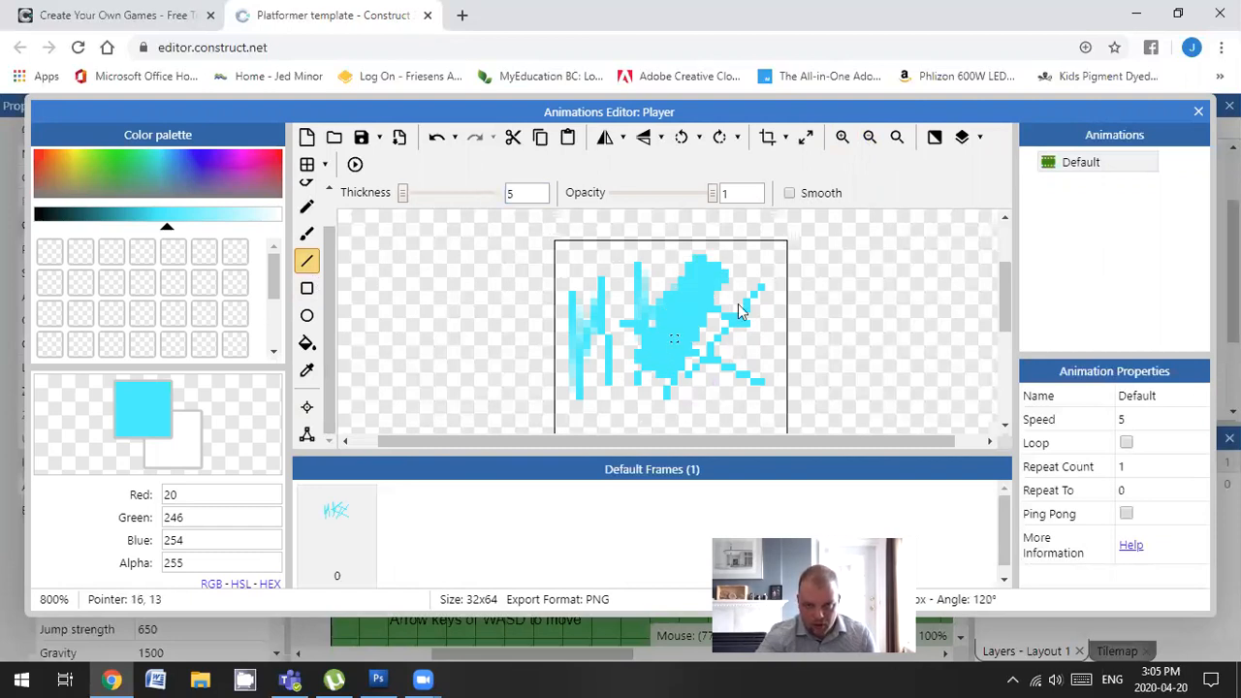
pyautogui.moveTo(765, 309); pyautogui.dragTo(711, 419)
pyautogui.moveTo(598, 326); pyautogui.dragTo(636, 394)
pyautogui.moveTo(657, 306); pyautogui.dragTo(738, 417)
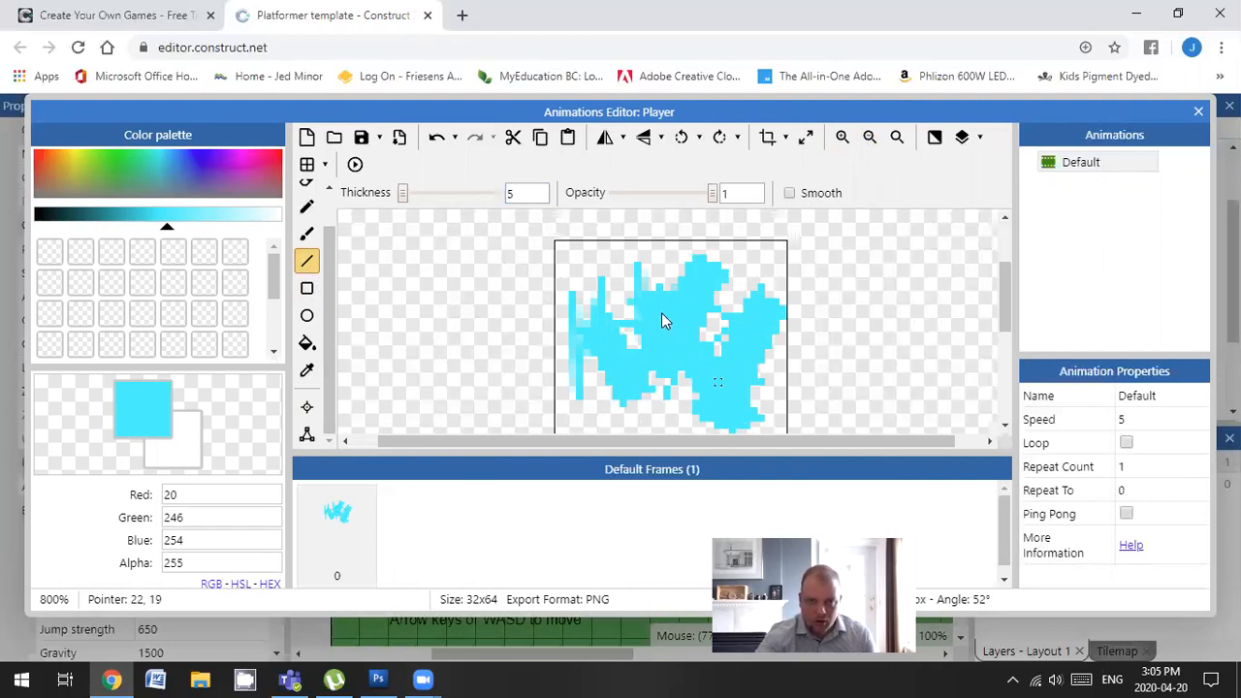
pyautogui.doubleClick(517, 193)
pyautogui.write('16')
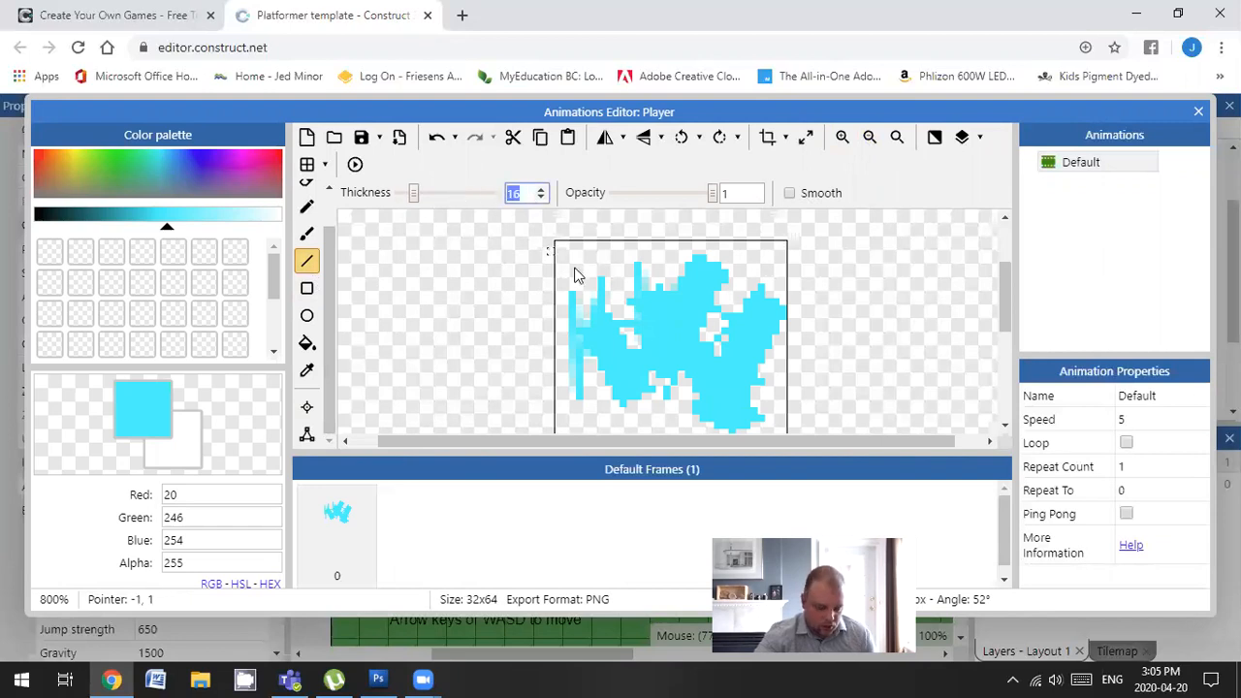
pyautogui.write('1')
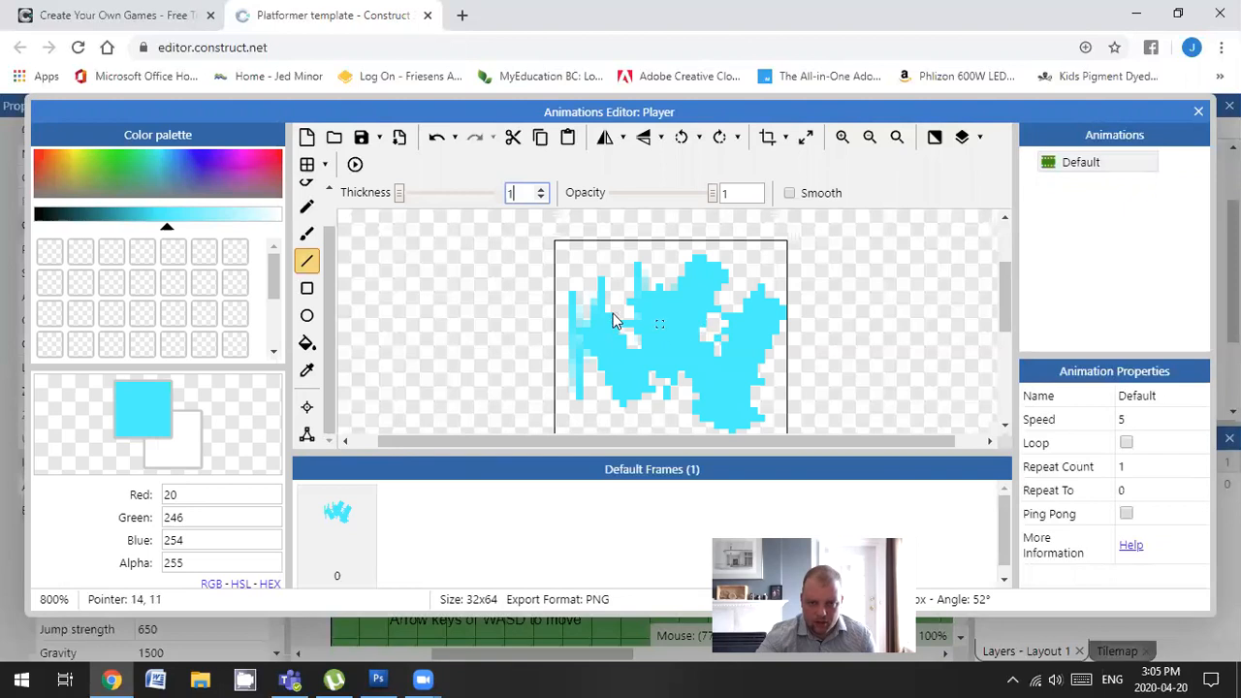
pyautogui.click(665, 331)
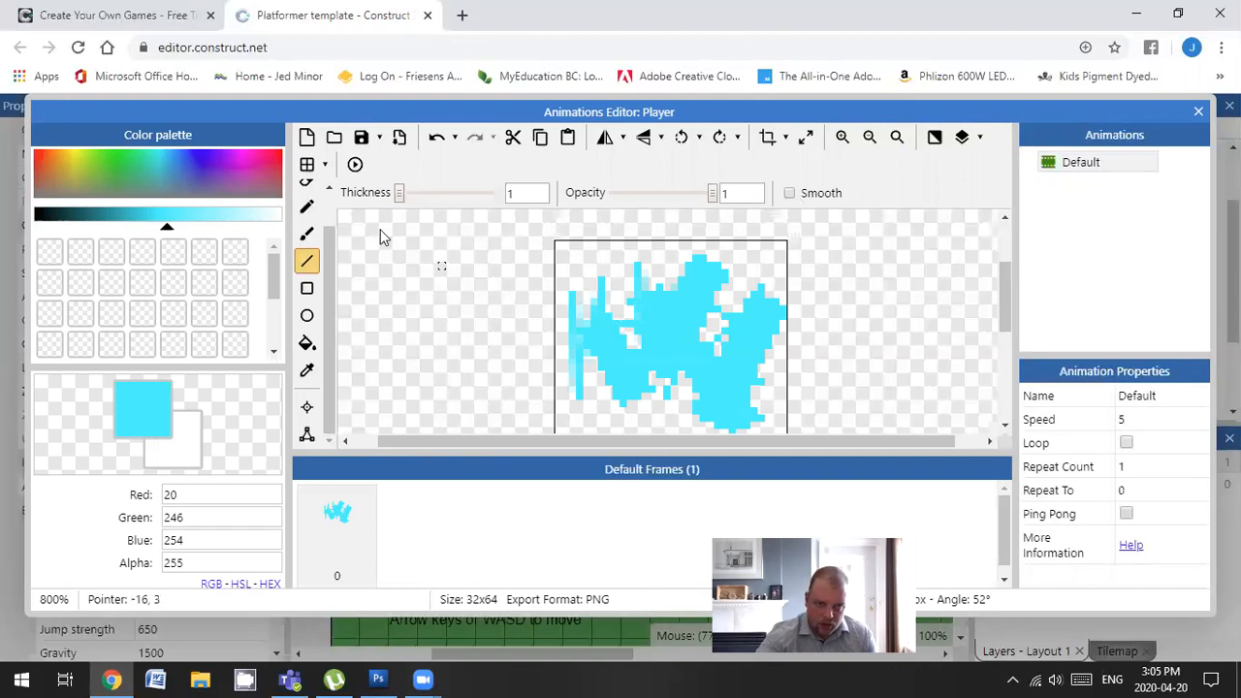
pyautogui.click(307, 138)
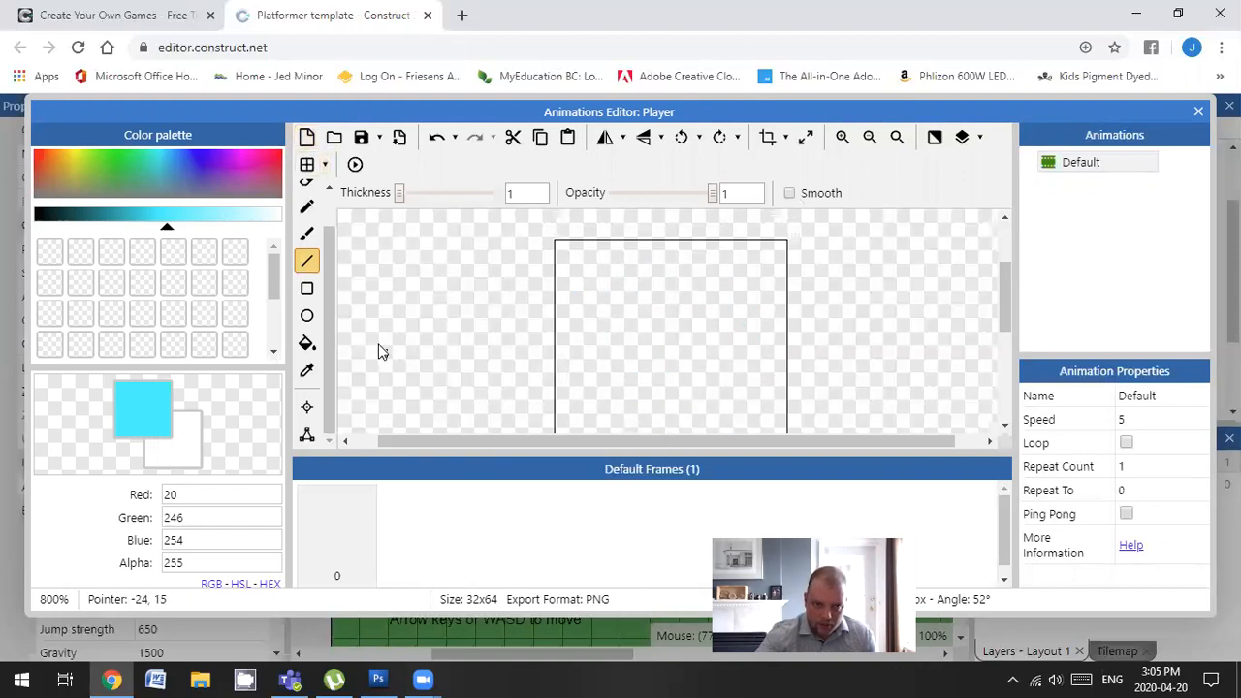
# Step: Set the line color to black and outline the character's cap, back of the head and eye
pyautogui.moveTo(92, 175); pyautogui.dragTo(223, 171)
pyautogui.moveTo(168, 230); pyautogui.dragTo(8, 237)
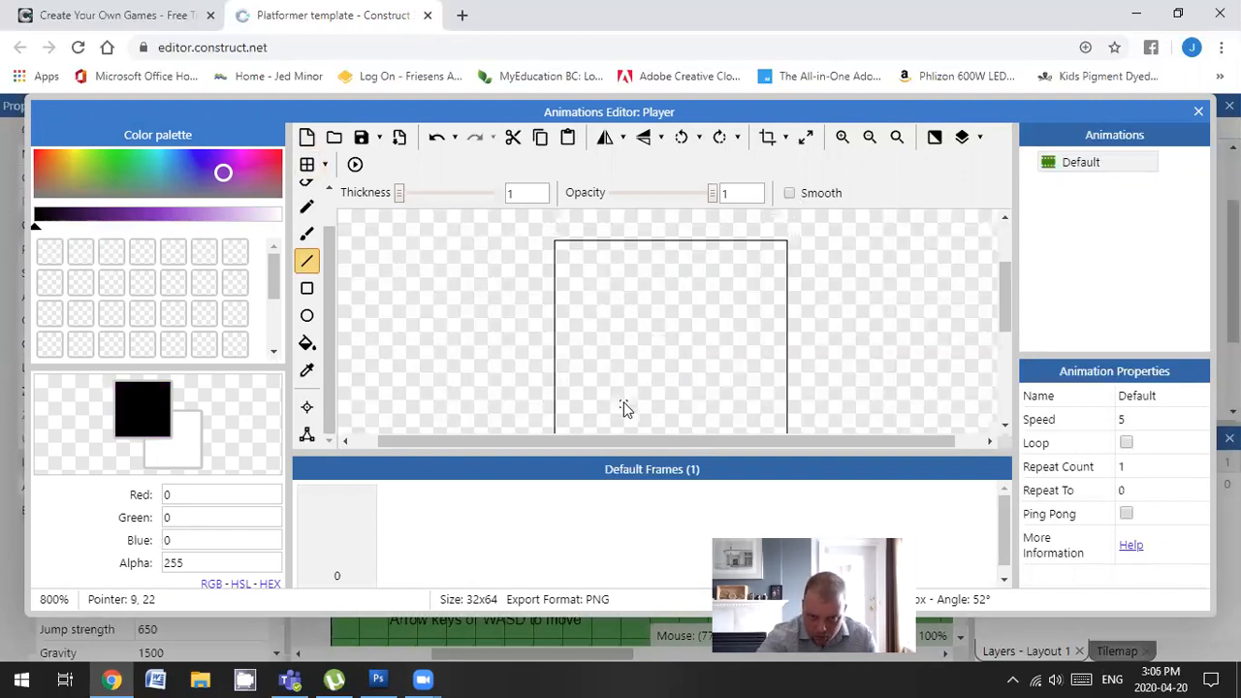
pyautogui.moveTo(631, 423)
pyautogui.mouseDown()
pyautogui.moveTo(577, 368)
pyautogui.moveTo(576, 280)
pyautogui.moveTo(770, 249)
pyautogui.moveTo(754, 282)
pyautogui.moveTo(694, 323)
pyautogui.moveTo(626, 321)
pyautogui.moveTo(660, 345)
pyautogui.mouseUp()
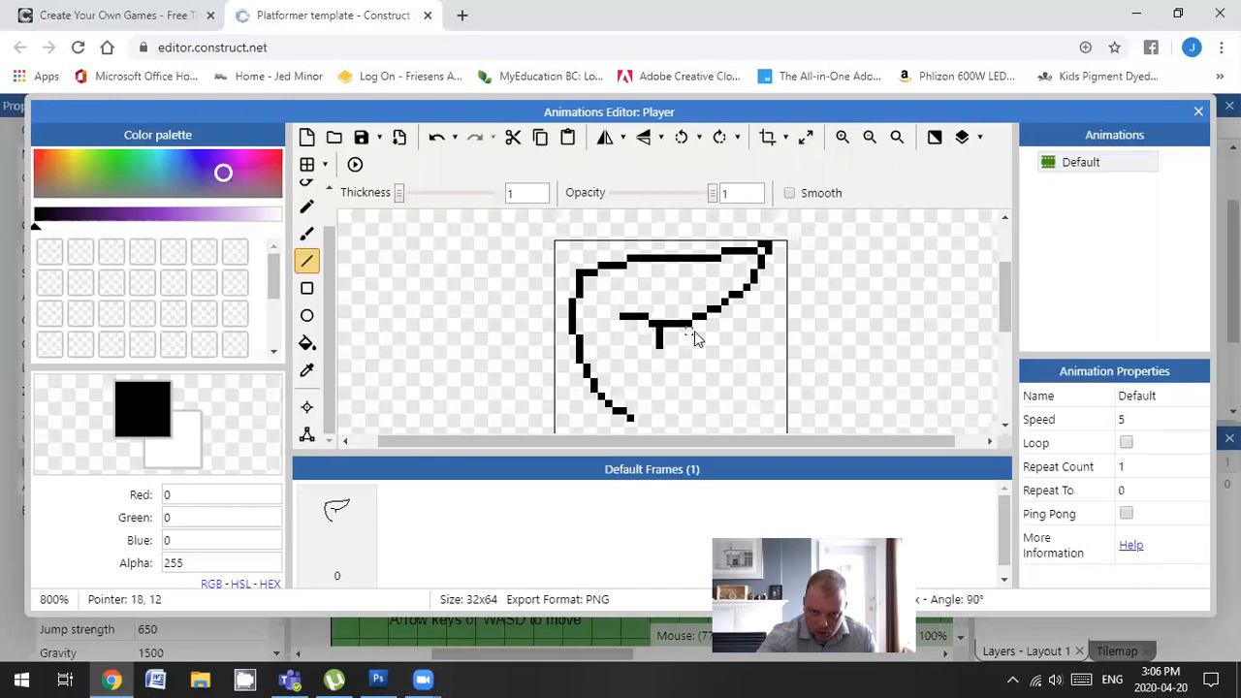
# Step: Draw the character's nose, upper lip, chin and jaw in black, and add a short horizontal mouth line
pyautogui.moveTo(711, 312)
pyautogui.mouseDown()
pyautogui.moveTo(731, 369)
pyautogui.moveTo(694, 369)
pyautogui.moveTo(689, 388)
pyautogui.mouseUp()
pyautogui.scroll(-2, 690, 381)
pyautogui.scroll(2, 689, 369)
pyautogui.moveTo(693, 408)
pyautogui.mouseDown()
pyautogui.moveTo(706, 426)
pyautogui.moveTo(758, 413)
pyautogui.moveTo(762, 236)
pyautogui.moveTo(740, 277)
pyautogui.moveTo(633, 206)
pyautogui.moveTo(621, 294)
pyautogui.mouseUp()
pyautogui.scroll(-2, 765, 393)
pyautogui.scroll(2, 620, 294)
pyautogui.scroll(-2, 631, 338)
pyautogui.scroll(2, 627, 338)
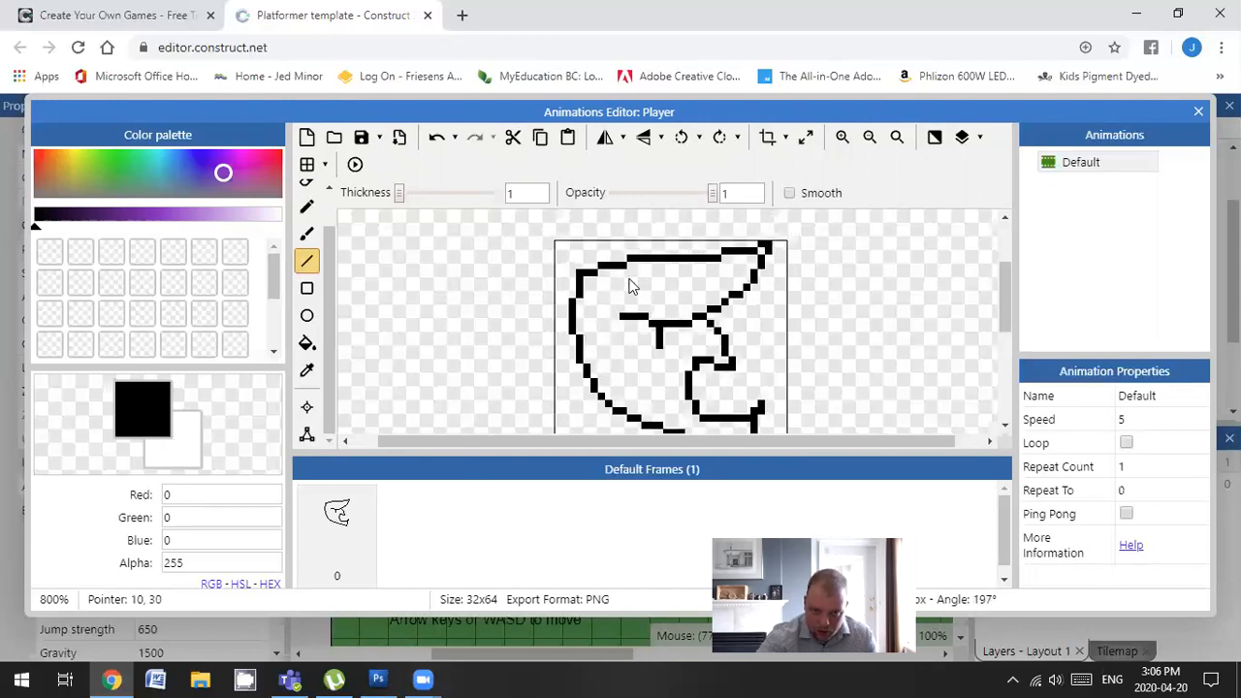
pyautogui.moveTo(685, 386); pyautogui.dragTo(647, 386)
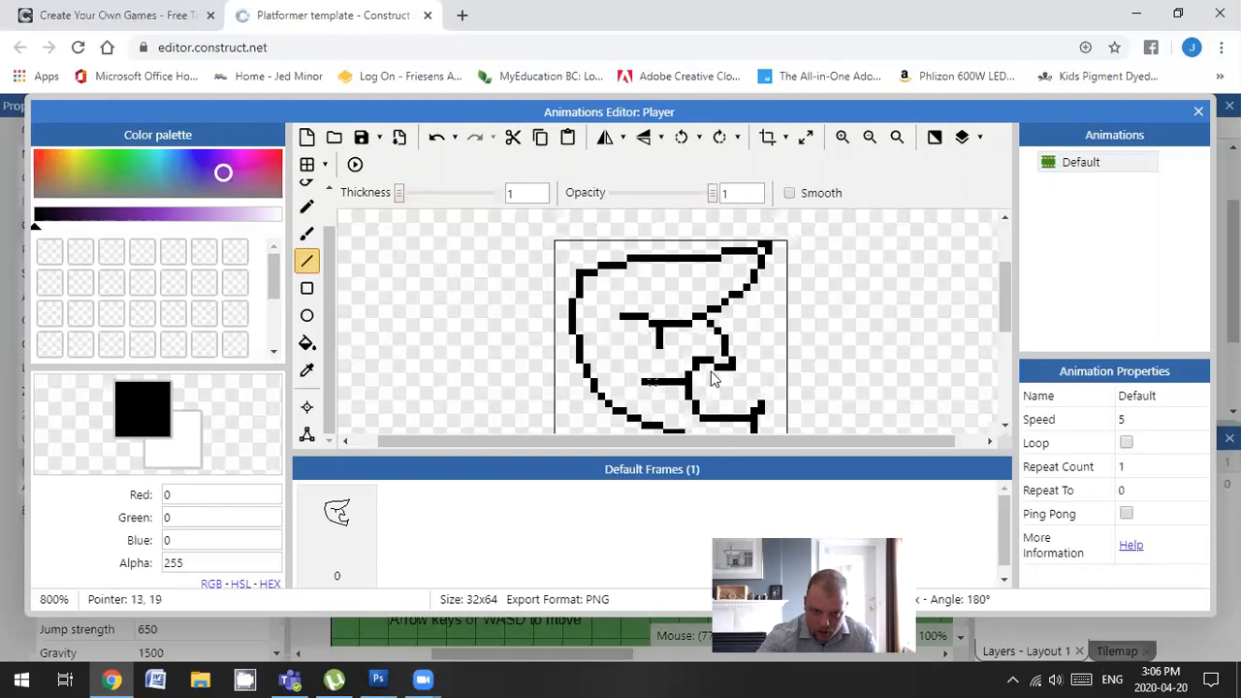
# Step: Outline the character's shirt below the head, with a straight sleeve hanging in the middle and a small square hand beneath it
pyautogui.scroll(-2, 693, 351)
pyautogui.scroll(2, 693, 351)
pyautogui.scroll(-2, 693, 351)
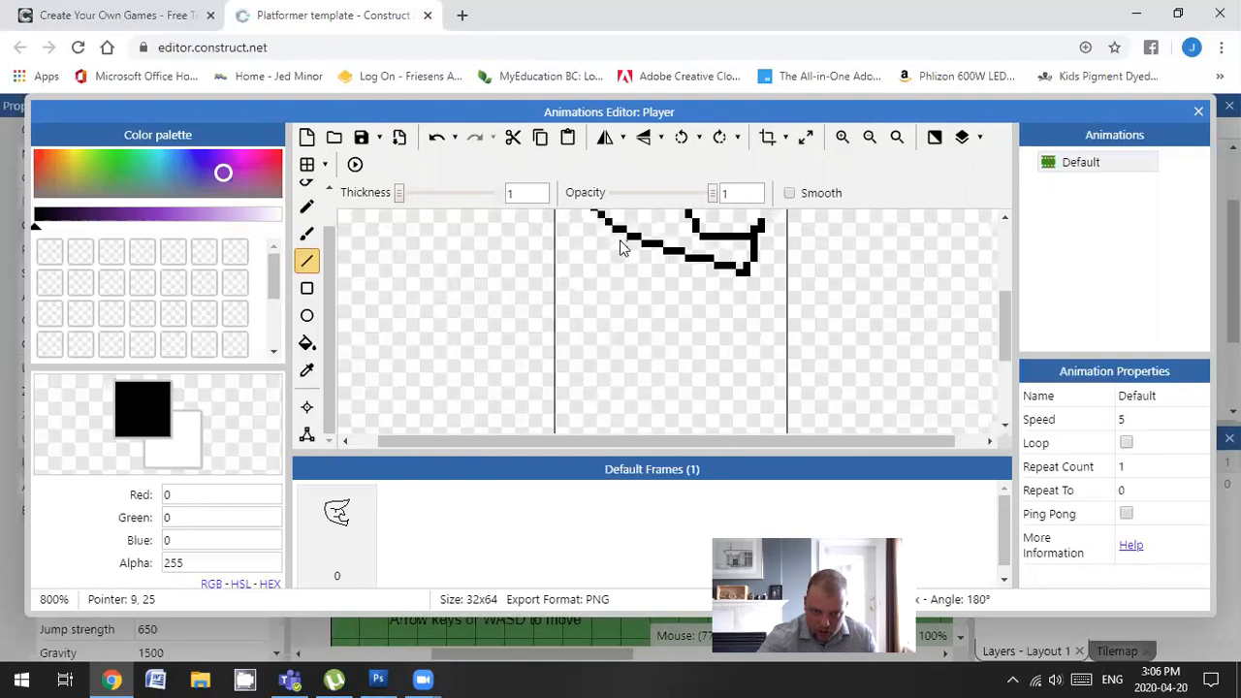
pyautogui.moveTo(603, 219)
pyautogui.mouseDown()
pyautogui.moveTo(566, 368)
pyautogui.moveTo(634, 367)
pyautogui.mouseUp()
pyautogui.moveTo(637, 294)
pyautogui.mouseDown()
pyautogui.moveTo(637, 405)
pyautogui.moveTo(686, 399)
pyautogui.moveTo(691, 287)
pyautogui.moveTo(729, 296)
pyautogui.moveTo(745, 368)
pyautogui.moveTo(700, 377)
pyautogui.mouseUp()
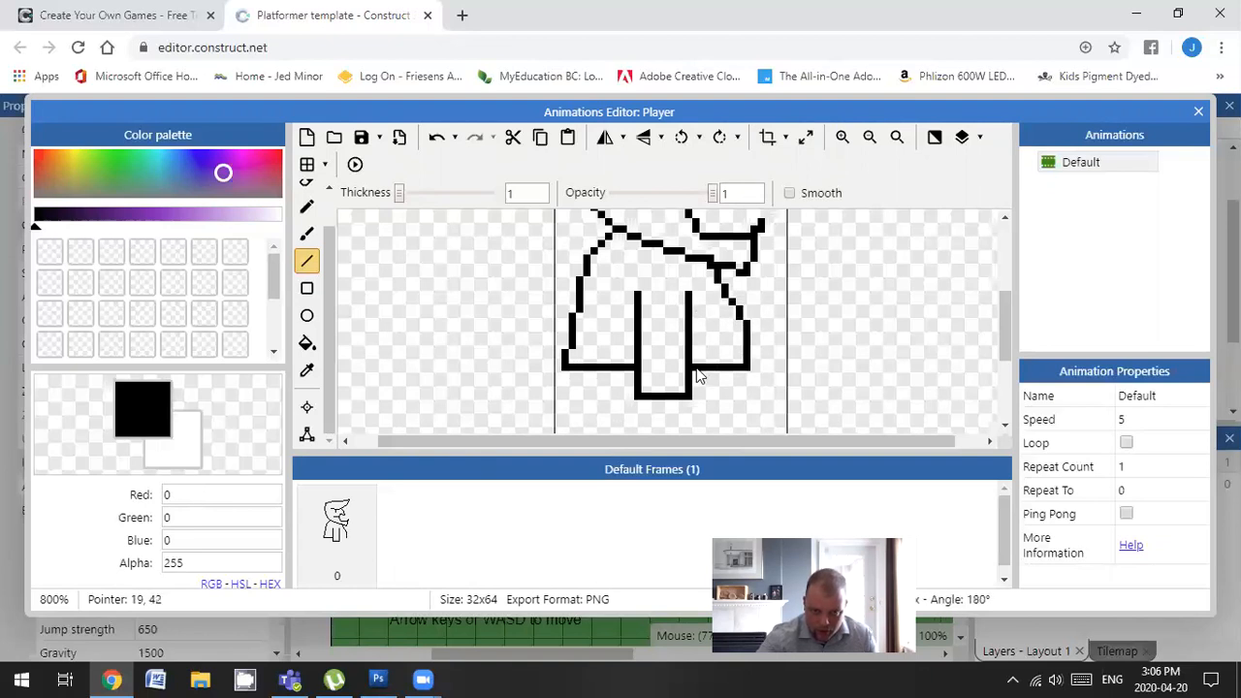
pyautogui.scroll(-2, 619, 371)
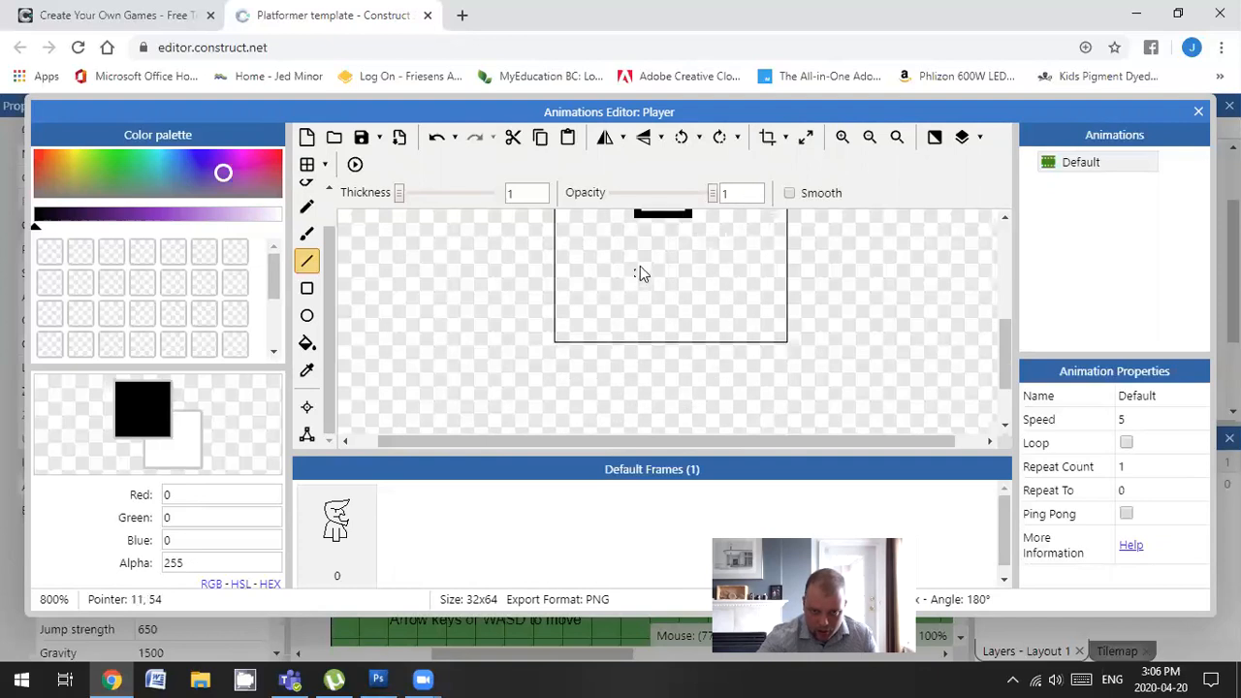
pyautogui.scroll(2, 640, 276)
pyautogui.moveTo(645, 400)
pyautogui.mouseDown()
pyautogui.moveTo(645, 427)
pyautogui.moveTo(666, 427)
pyautogui.moveTo(681, 398)
pyautogui.mouseUp()
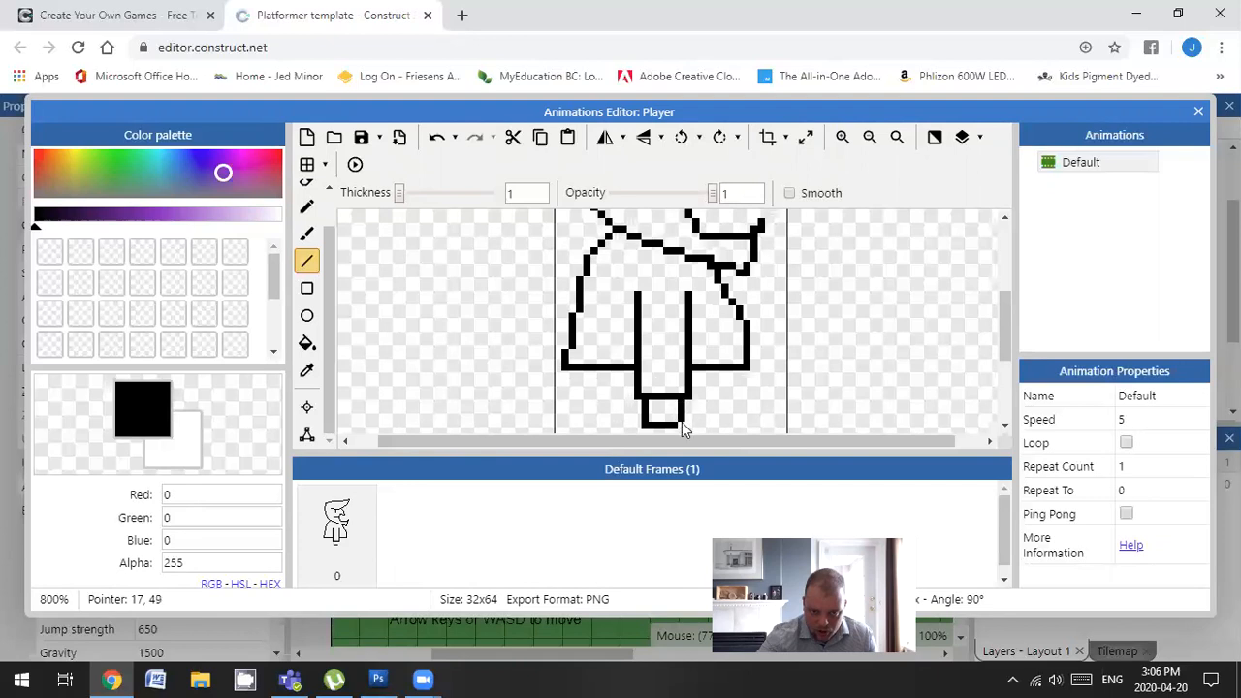
# Step: Draw the legs tapering from the shirt hem to the canvas bottom and add a shoe pointing in the facing direction
pyautogui.scroll(-2, 586, 379)
pyautogui.scroll(2, 593, 366)
pyautogui.scroll(-2, 599, 361)
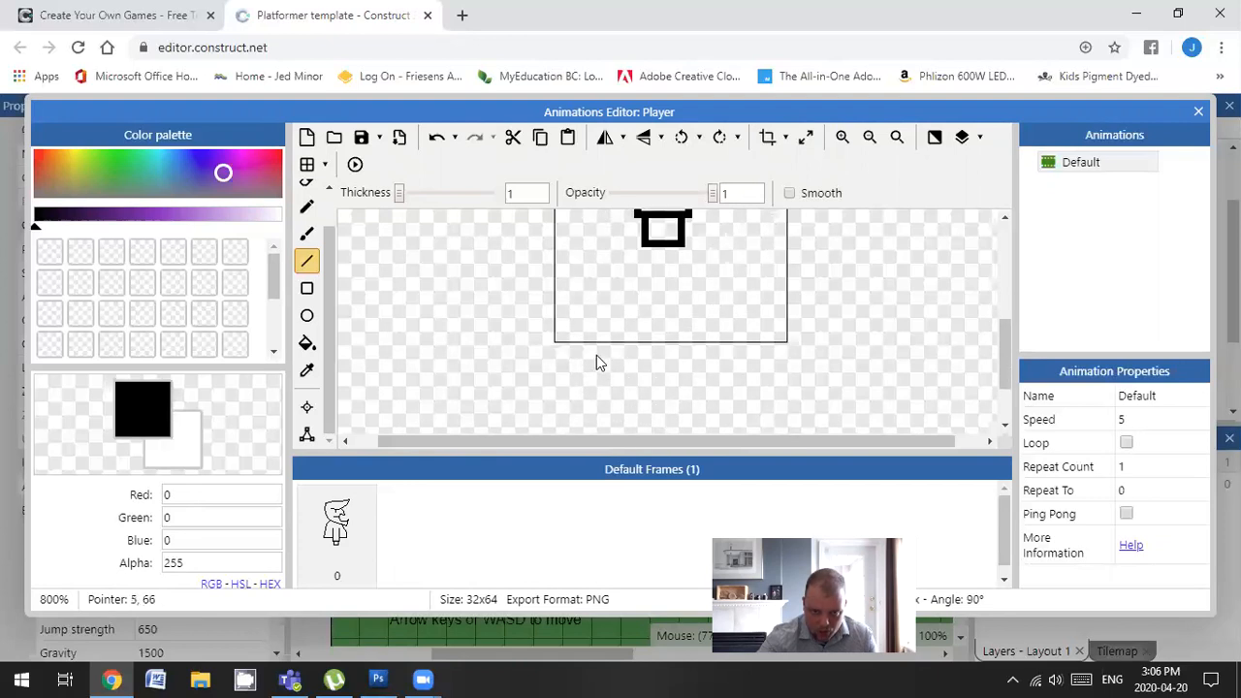
pyautogui.scroll(2, 619, 291)
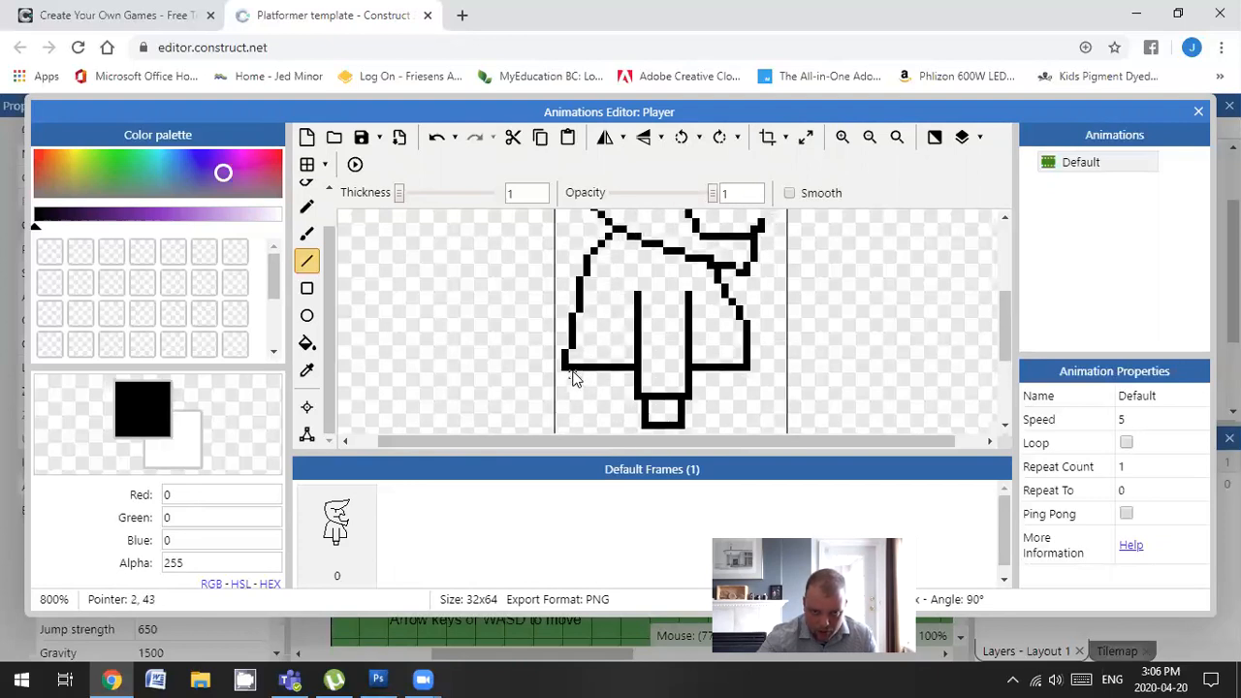
pyautogui.moveTo(577, 374)
pyautogui.mouseDown()
pyautogui.moveTo(625, 543)
pyautogui.moveTo(650, 524)
pyautogui.mouseUp()
pyautogui.moveTo(1008, 342); pyautogui.dragTo(1008, 366)
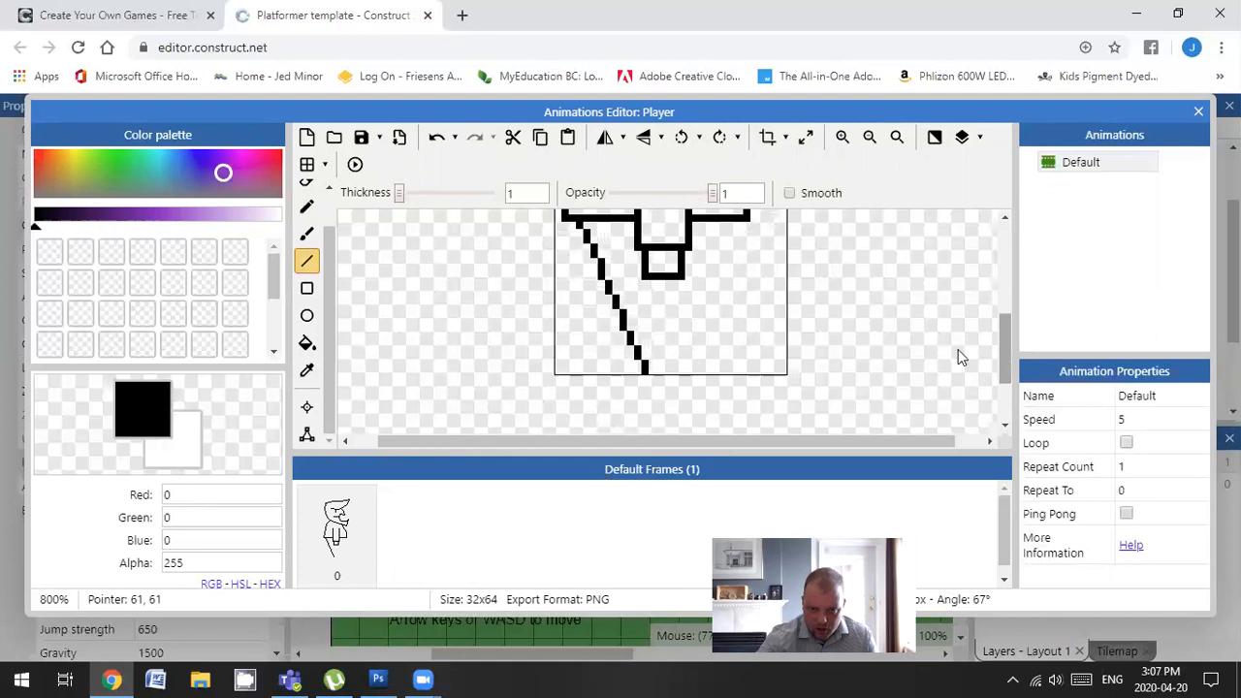
pyautogui.moveTo(649, 368)
pyautogui.mouseDown()
pyautogui.moveTo(722, 340)
pyautogui.moveTo(745, 220)
pyautogui.mouseUp()
pyautogui.moveTo(718, 344)
pyautogui.mouseDown()
pyautogui.moveTo(754, 347)
pyautogui.moveTo(762, 384)
pyautogui.mouseUp()
pyautogui.moveTo(645, 372)
pyautogui.mouseDown()
pyautogui.moveTo(773, 382)
pyautogui.moveTo(757, 376)
pyautogui.mouseUp()
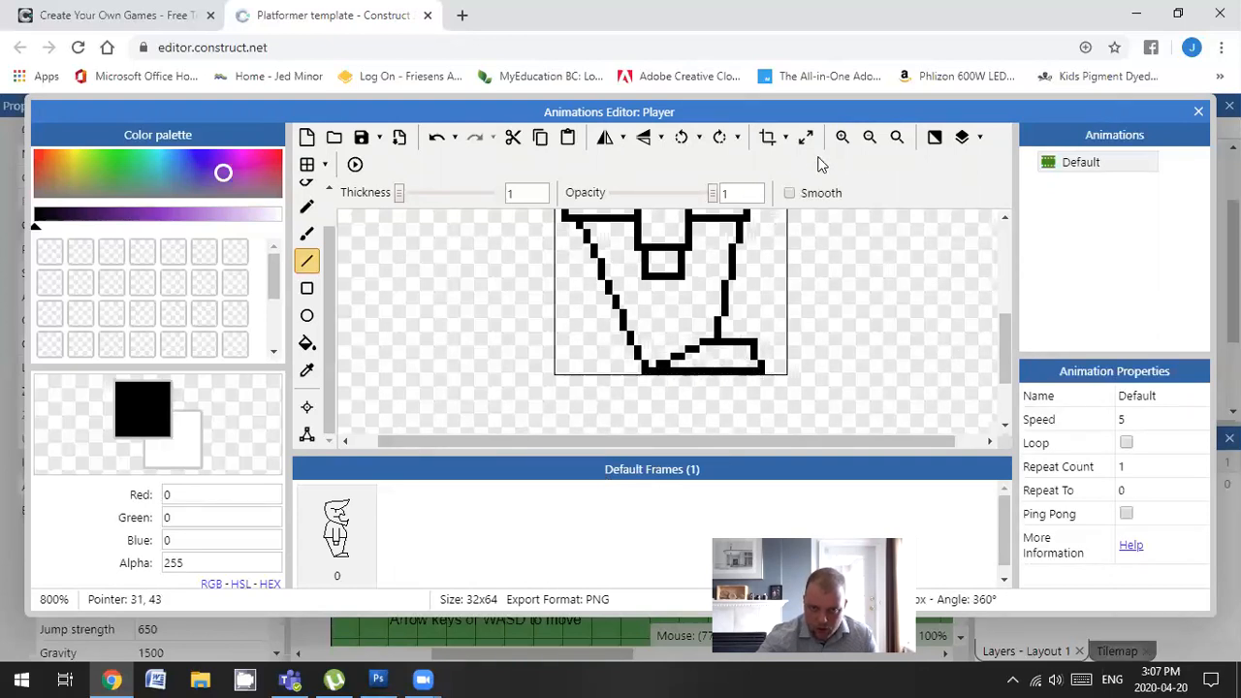
# Step: Review the whole character outline at different magnifications and close the Player image editor
pyautogui.click(870, 137)
pyautogui.click(870, 137)
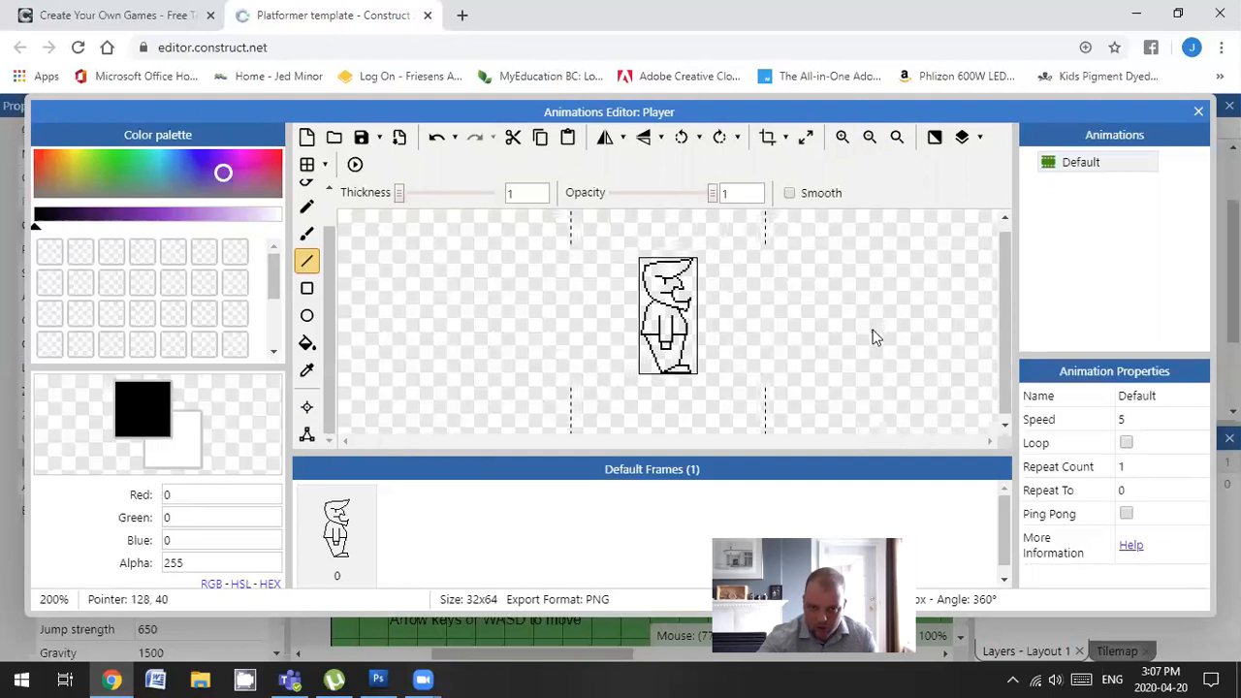
pyautogui.click(842, 136)
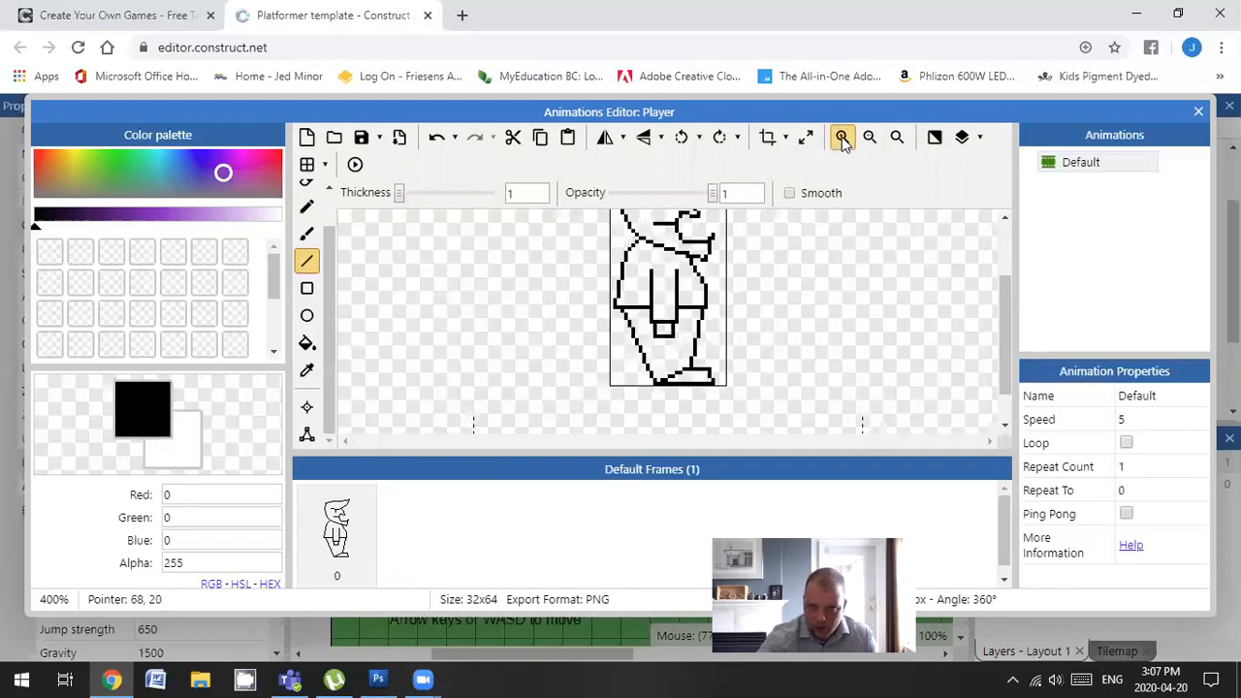
pyautogui.click(842, 136)
pyautogui.moveTo(1002, 351)
pyautogui.mouseDown()
pyautogui.moveTo(1007, 300)
pyautogui.moveTo(1007, 348)
pyautogui.moveTo(1016, 307)
pyautogui.mouseUp()
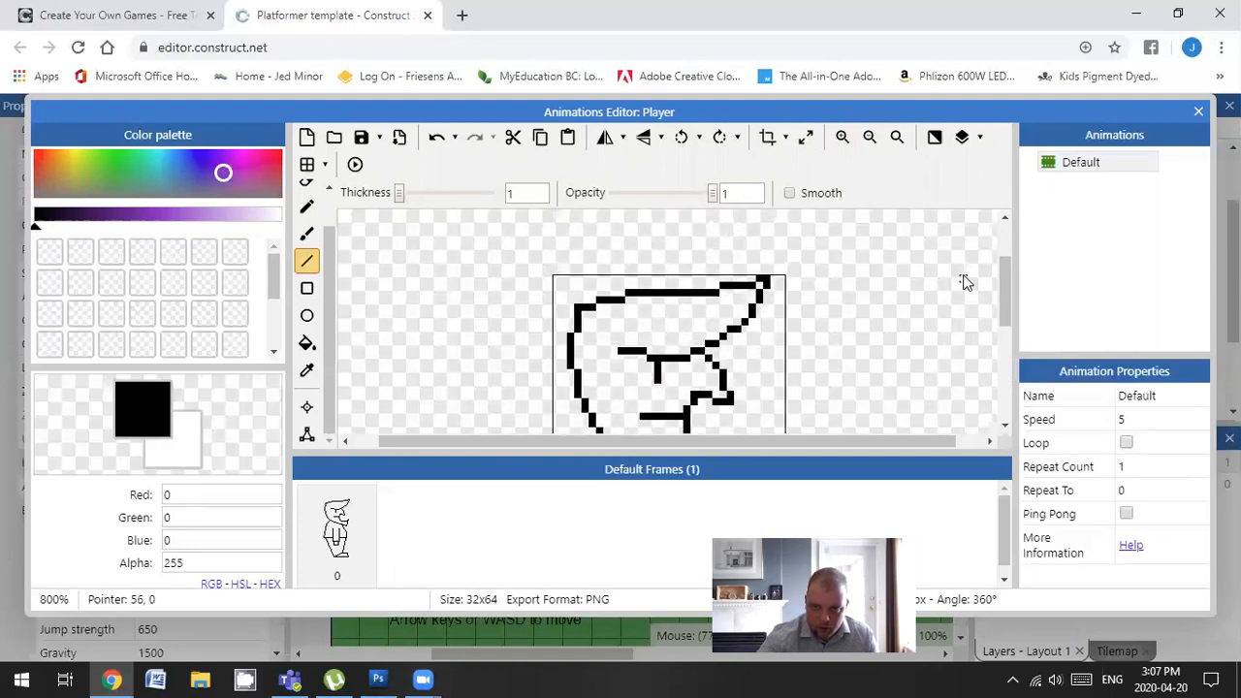
pyautogui.click(1199, 115)
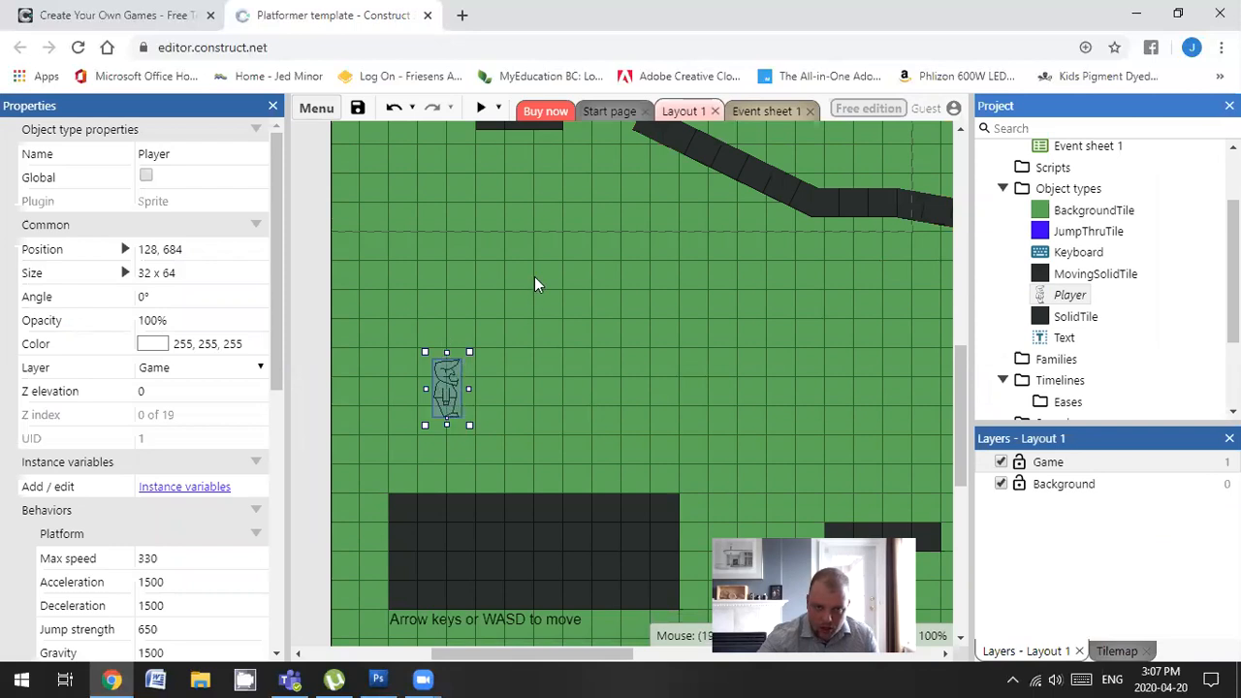
# Step: Run a preview of the platformer layout and maximize the preview window
pyautogui.click(481, 112)
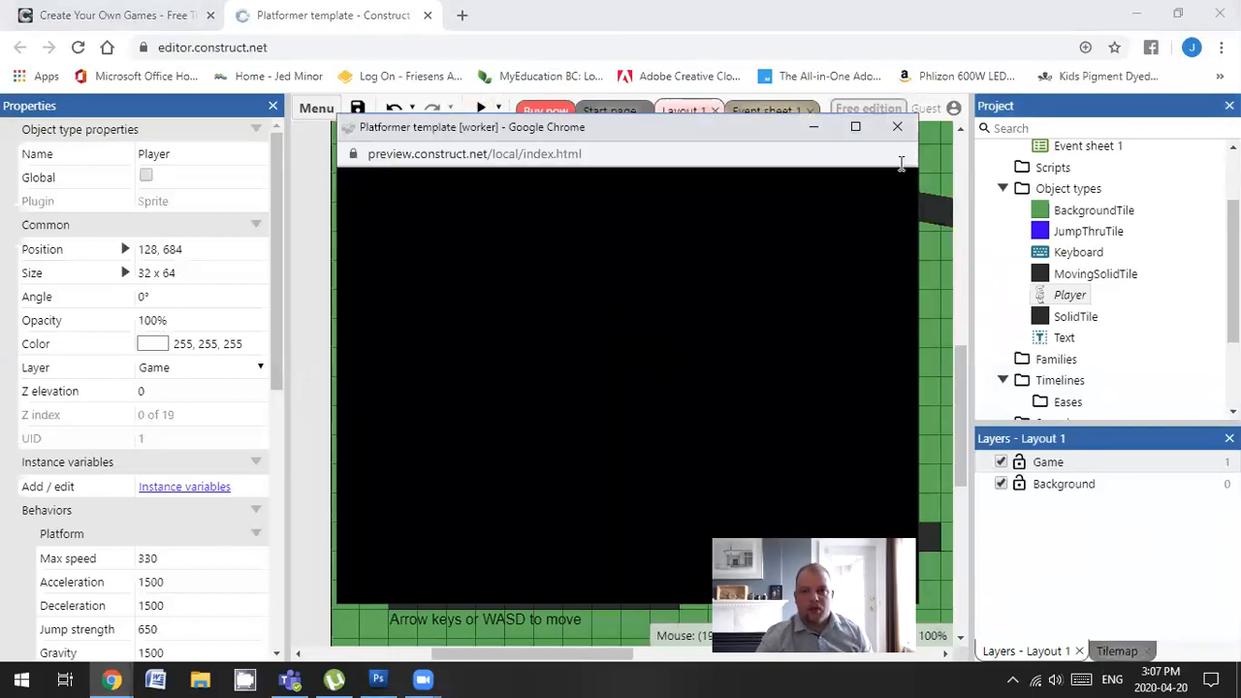
pyautogui.click(856, 127)
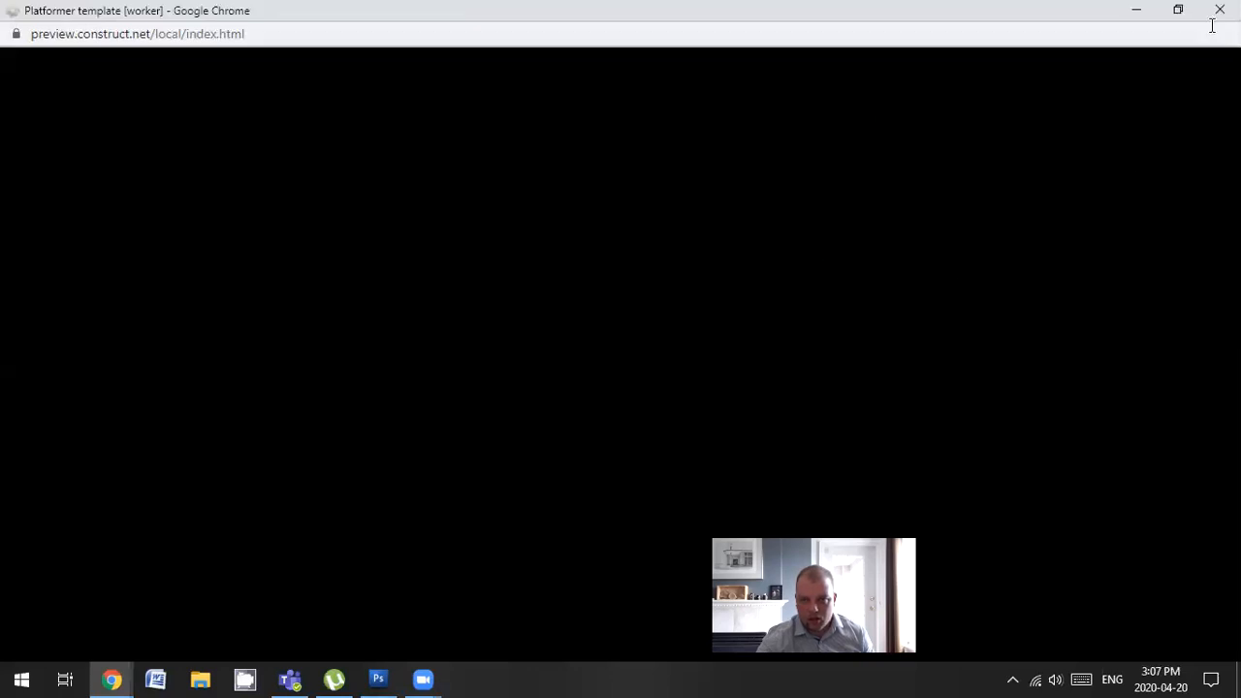
pyautogui.click(1178, 10)
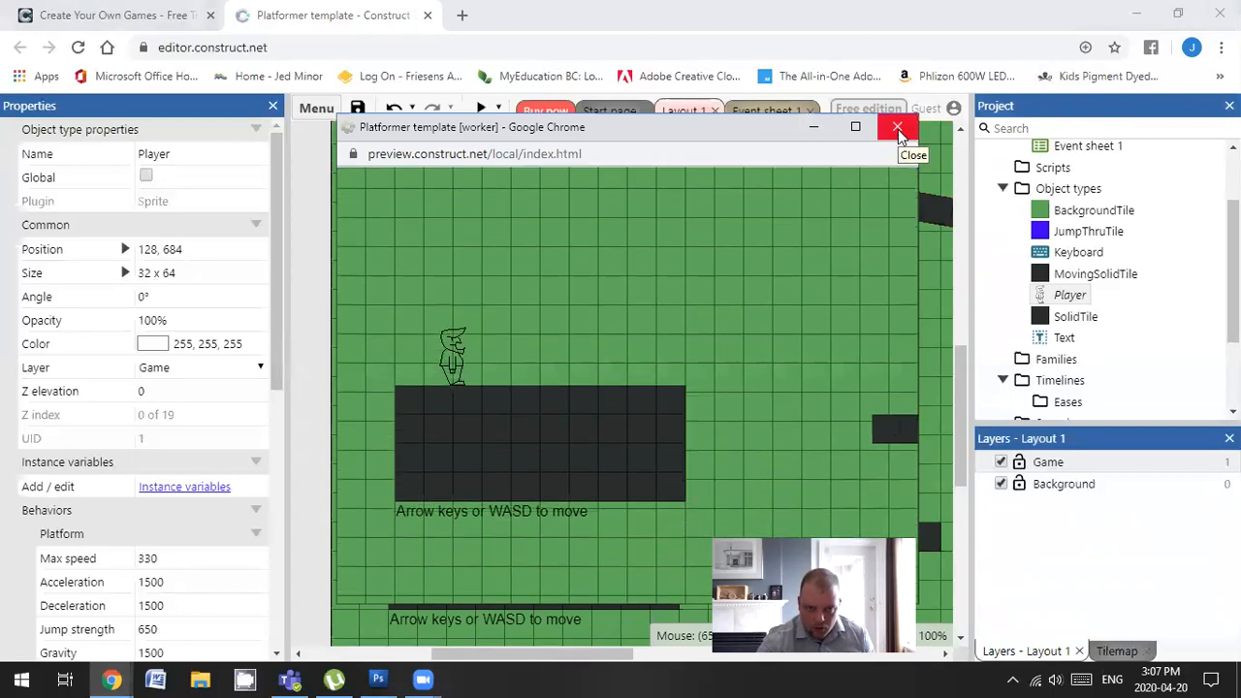
pyautogui.click(858, 128)
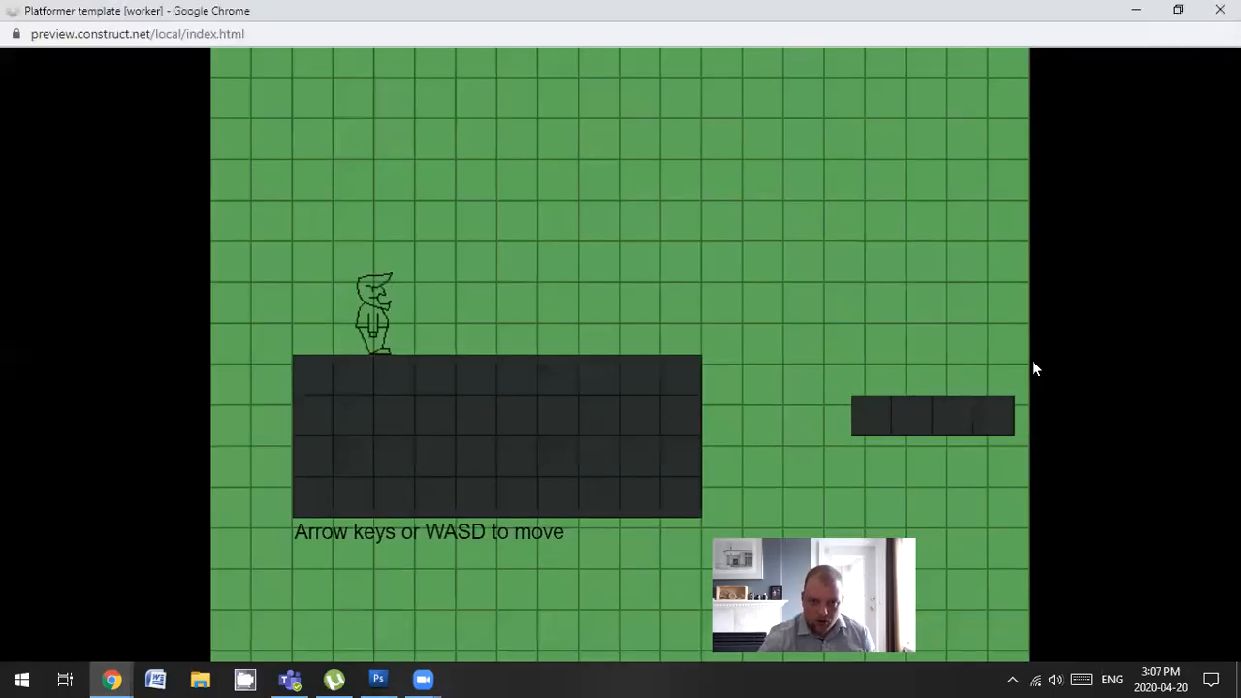
# Step: Play-test the character by running in both directions and jumping across the platforms, and close the preview
pyautogui.press('Right')
pyautogui.press('Up')
pyautogui.press('Left')
pyautogui.press('Right')
pyautogui.press('Up')
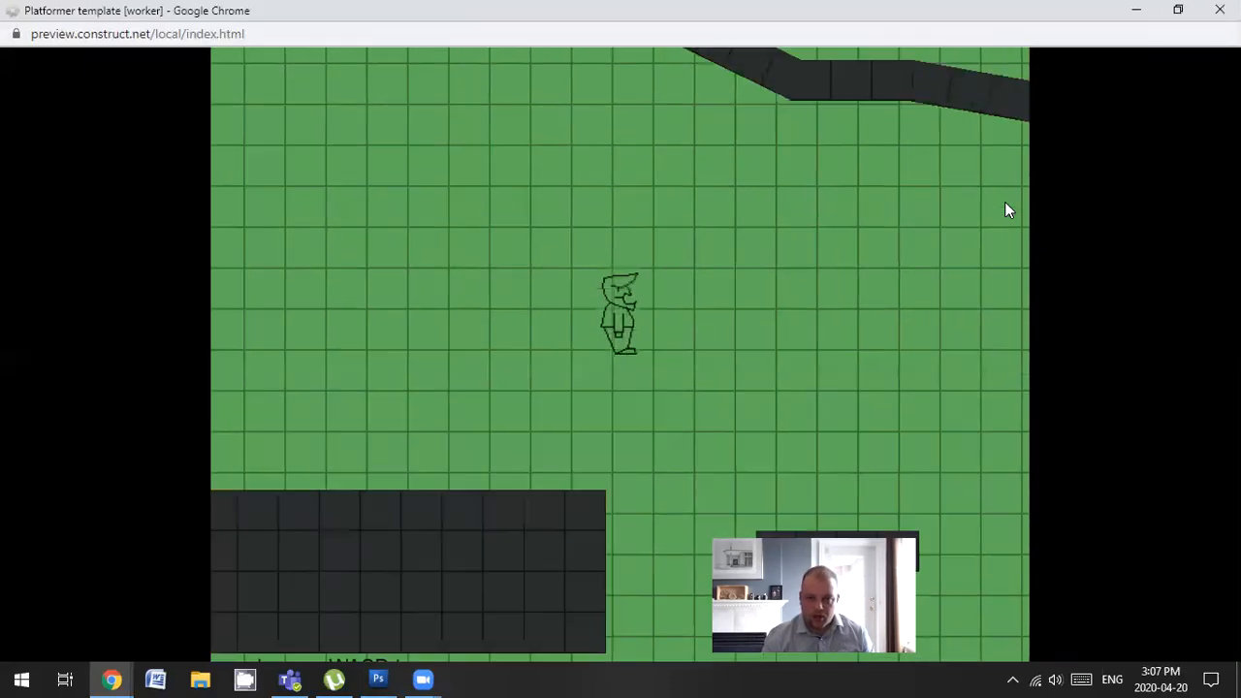
pyautogui.press('Right')
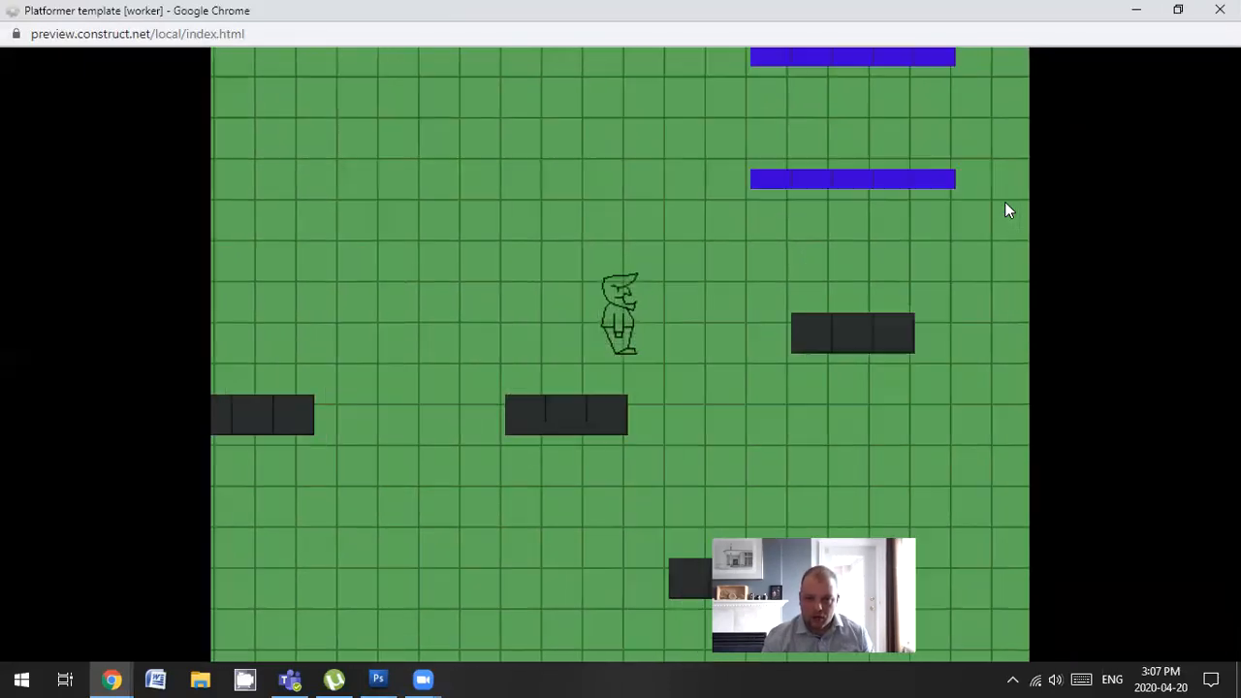
pyautogui.press('Up')
pyautogui.press('Left')
pyautogui.press('Up')
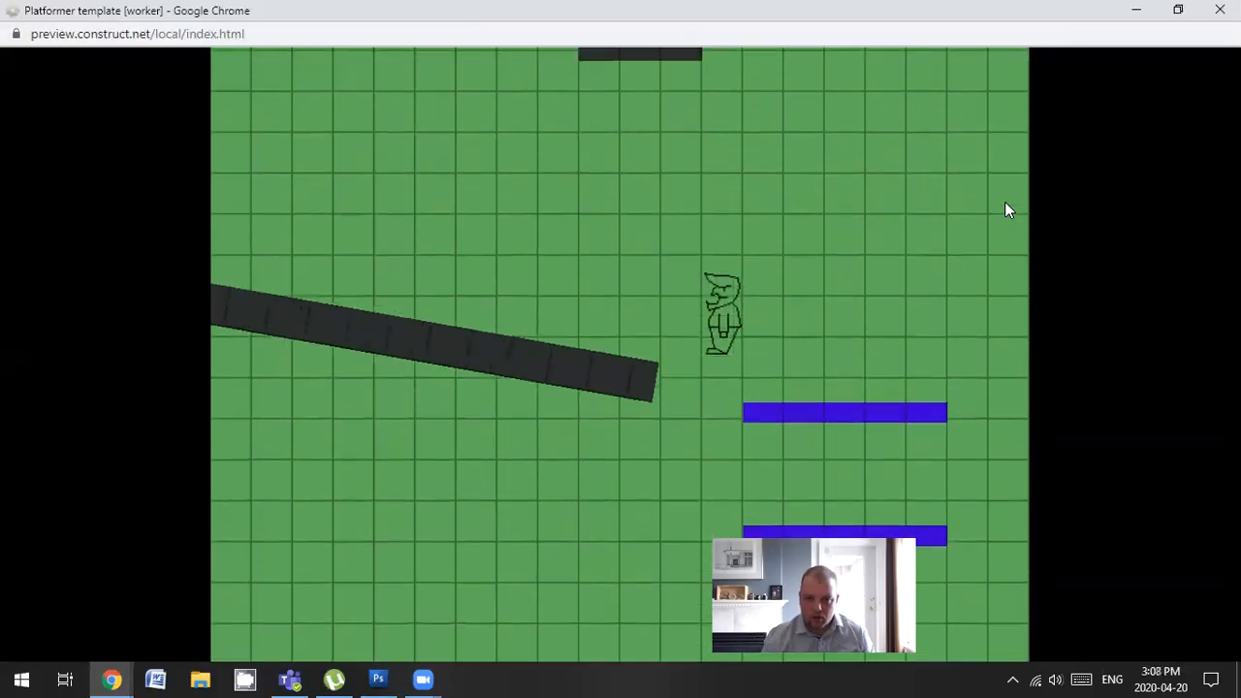
pyautogui.press('Right')
pyautogui.press('Left')
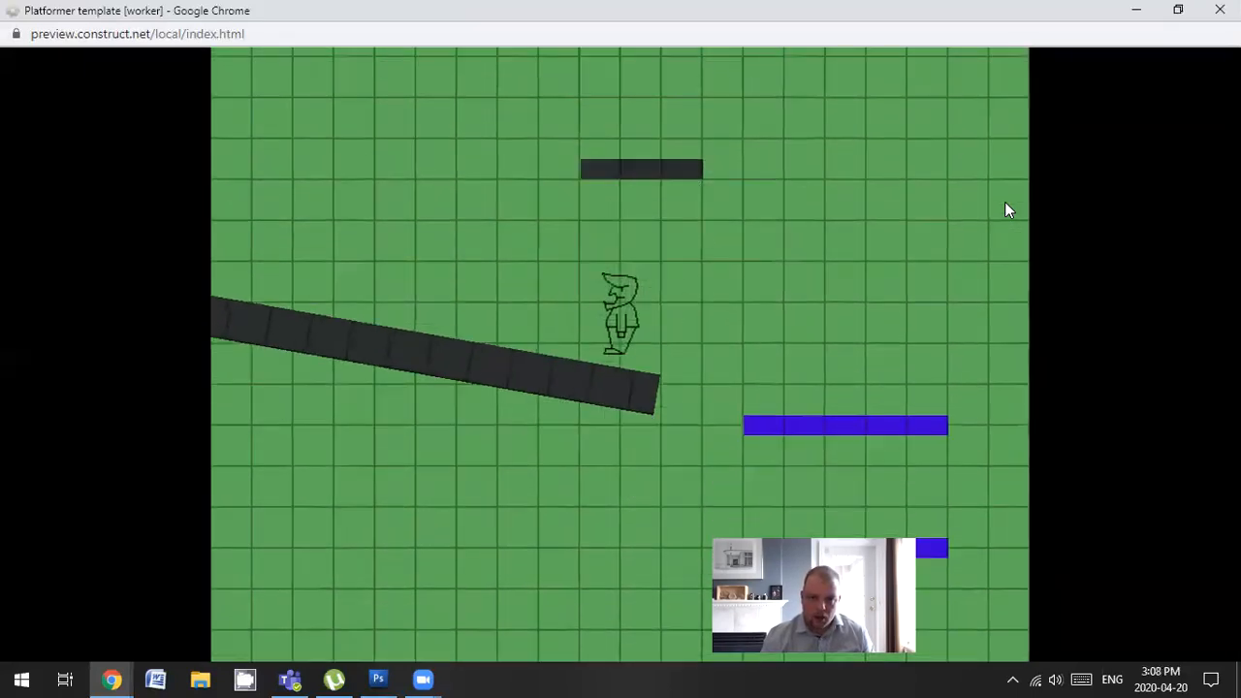
pyautogui.press('Up')
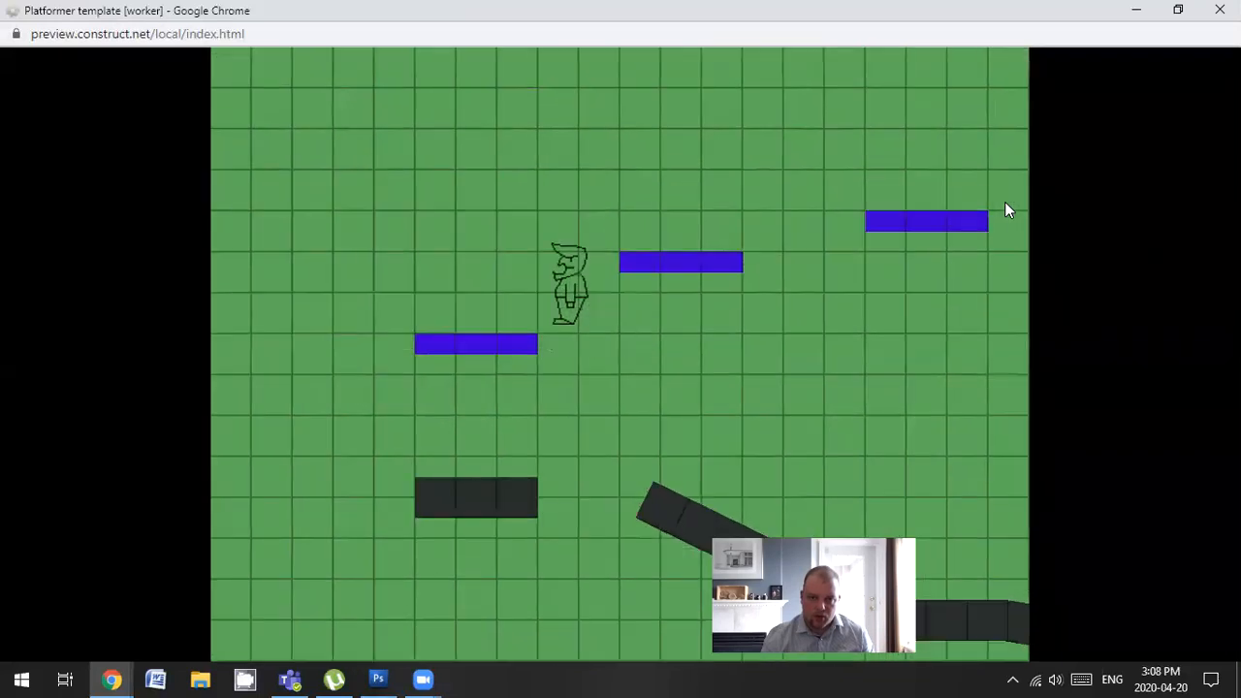
pyautogui.press('Up')
pyautogui.press('Right')
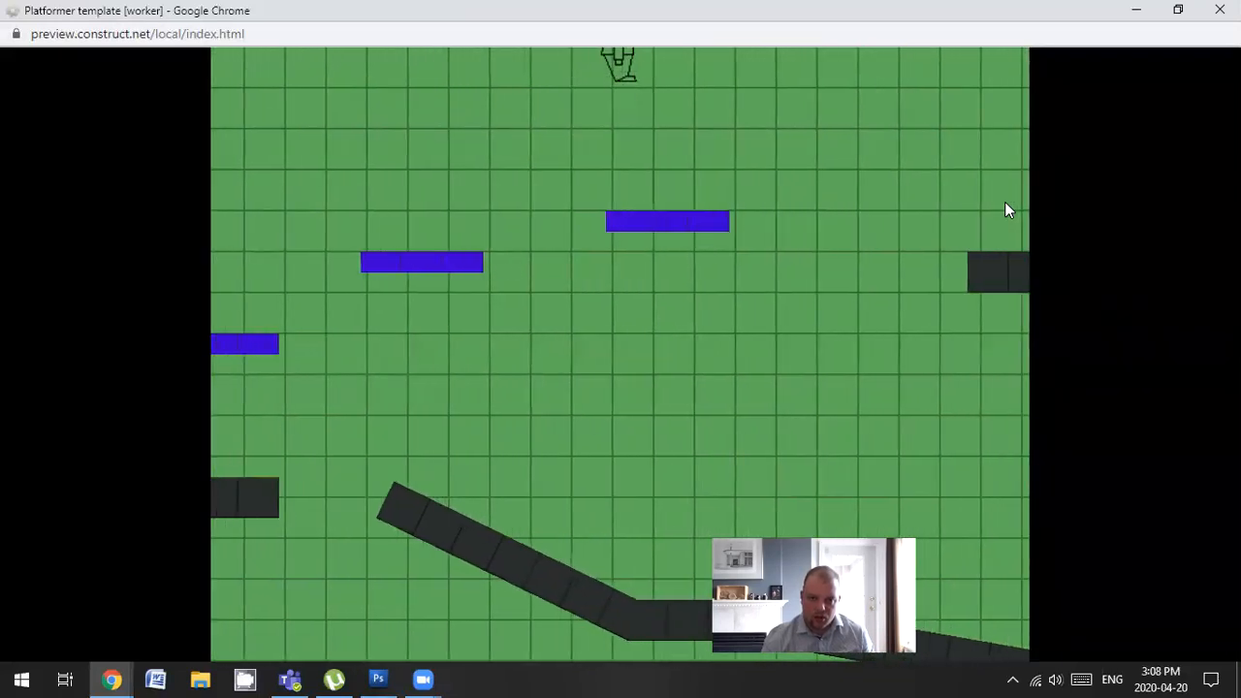
pyautogui.press('Up')
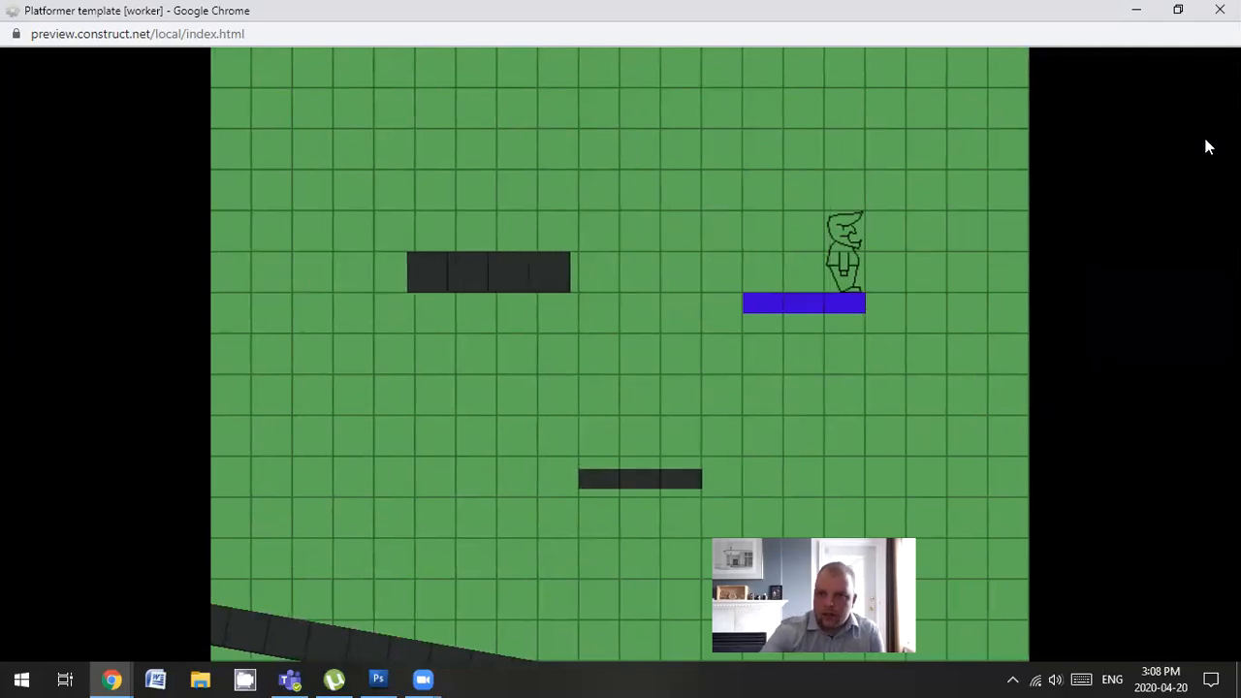
pyautogui.click(1220, 10)
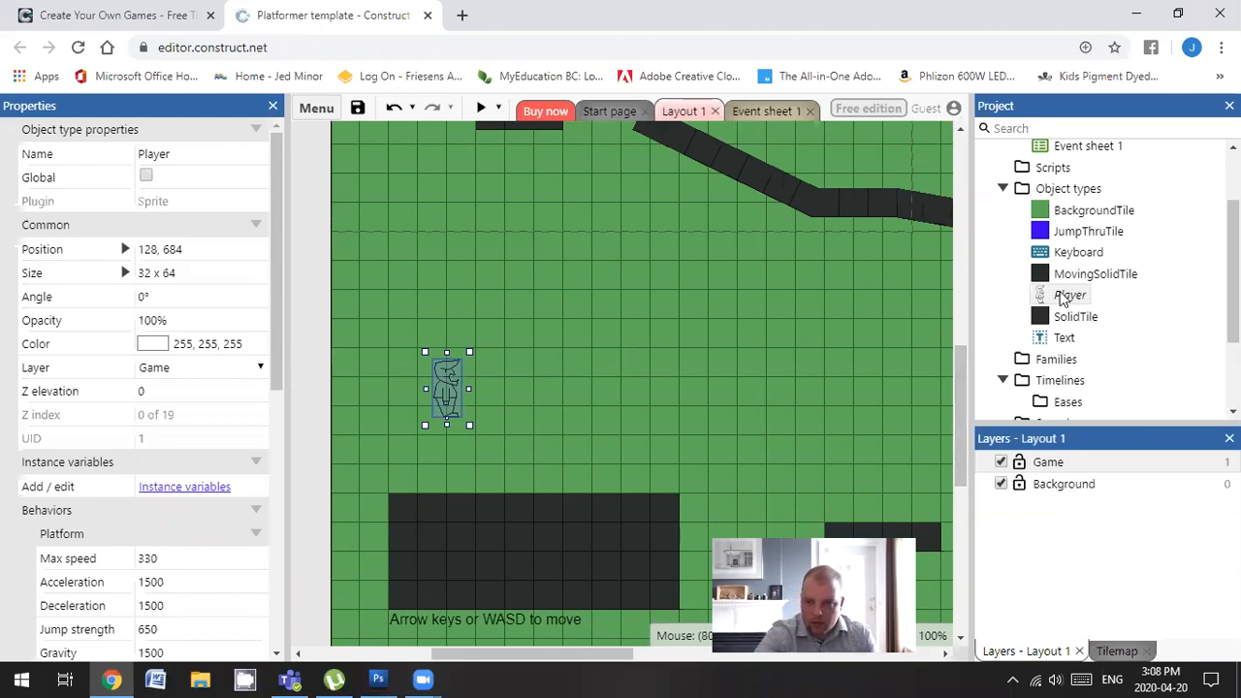
# Step: Reopen the Player image and flood-fill the character's head with yellow (254, 254, 80)
pyautogui.doubleClick(441, 392)
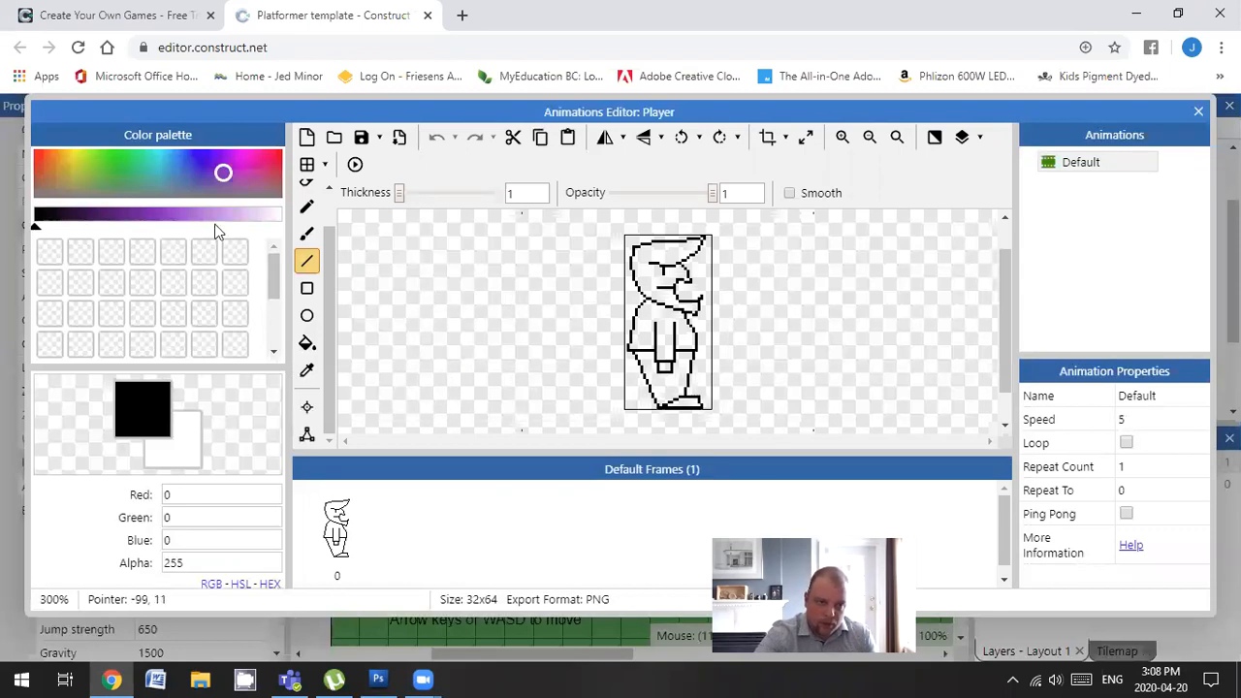
pyautogui.moveTo(114, 176); pyautogui.dragTo(76, 164)
pyautogui.click(75, 151)
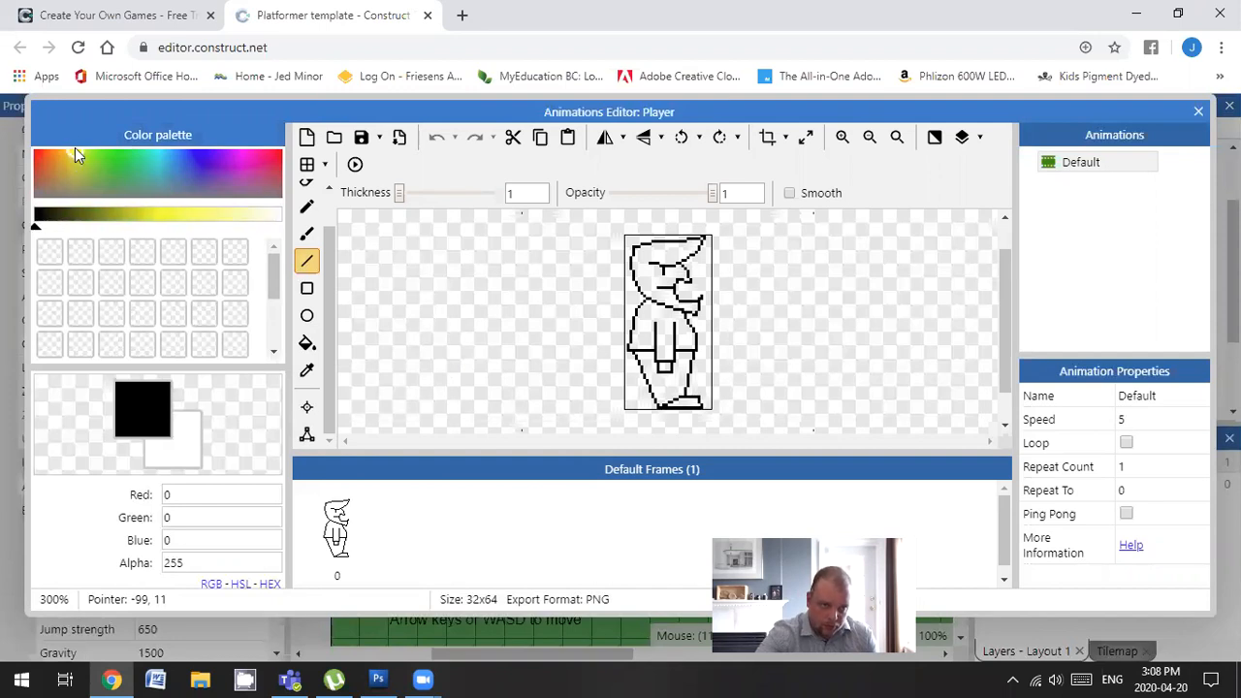
pyautogui.click(198, 225)
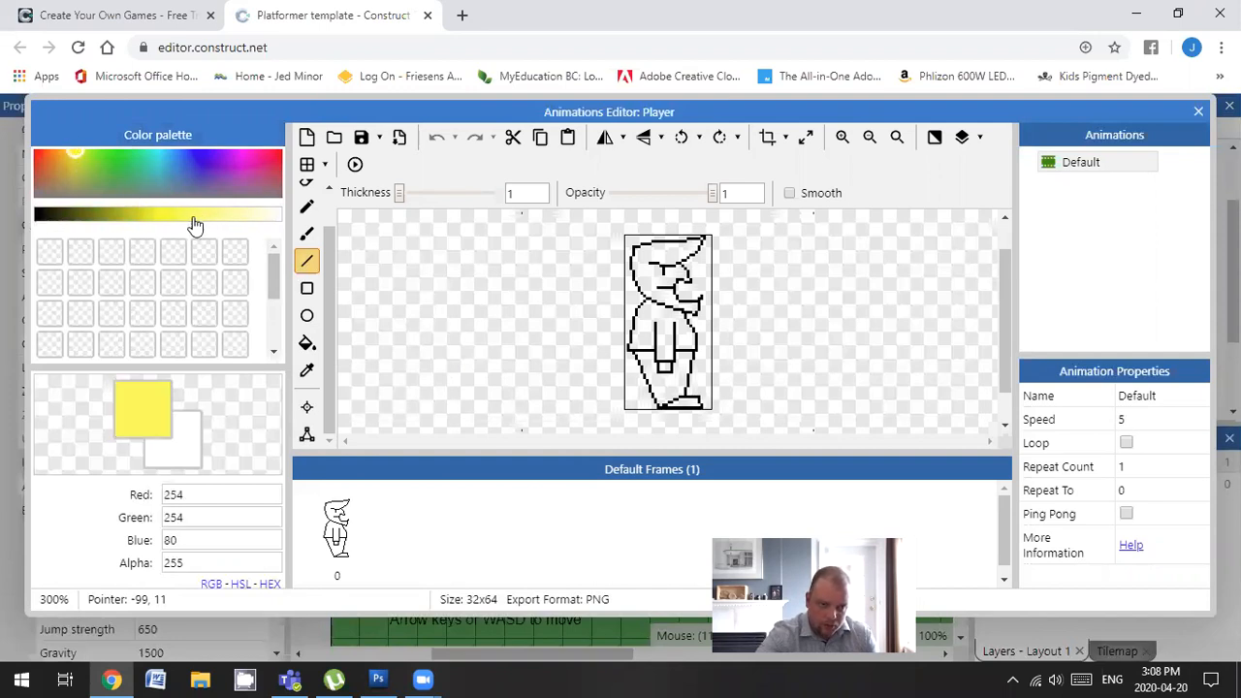
pyautogui.click(306, 343)
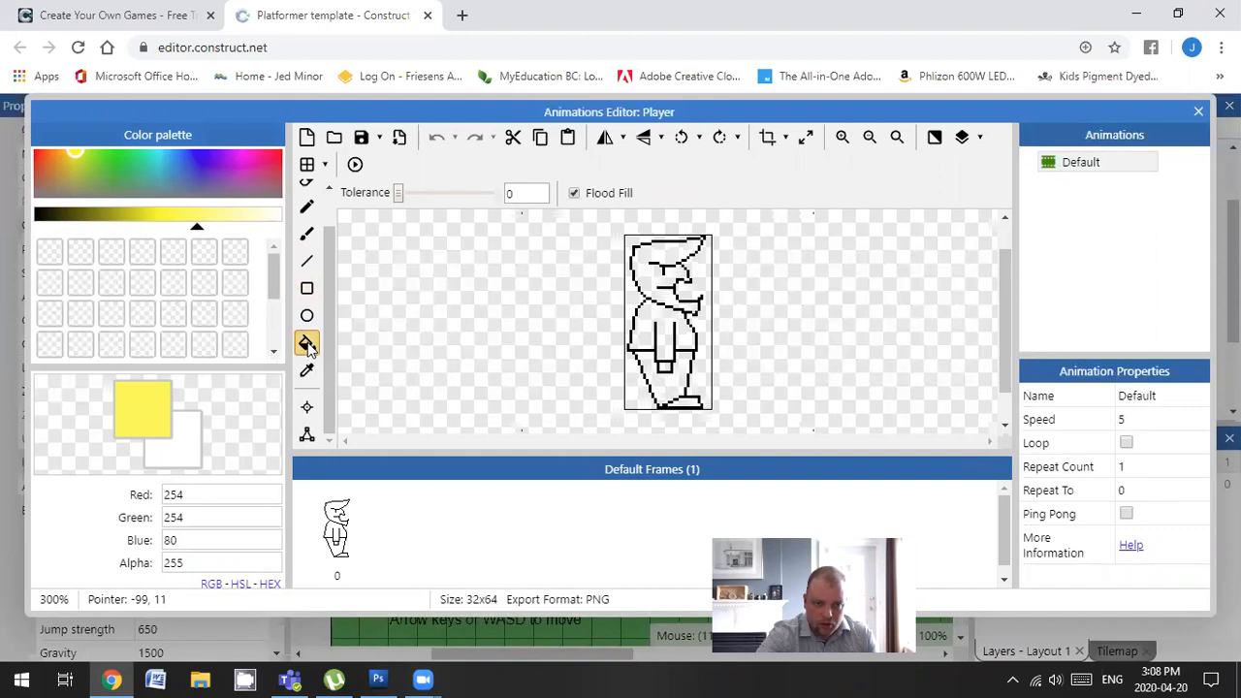
pyautogui.click(656, 283)
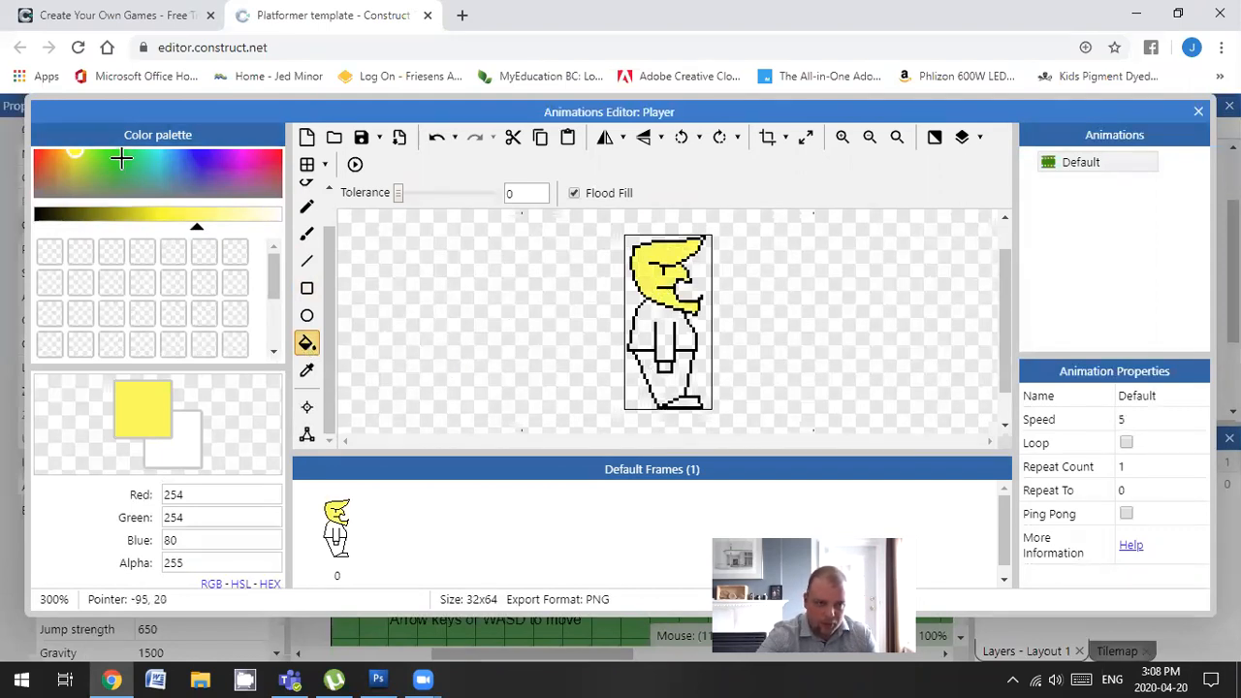
# Step: Flood-fill the shirt and sleeve with dark blue (1, 67, 200), and refill them with lighter blue (64, 127, 254)
pyautogui.click(158, 167)
pyautogui.moveTo(158, 167); pyautogui.dragTo(188, 146)
pyautogui.moveTo(199, 231); pyautogui.dragTo(133, 230)
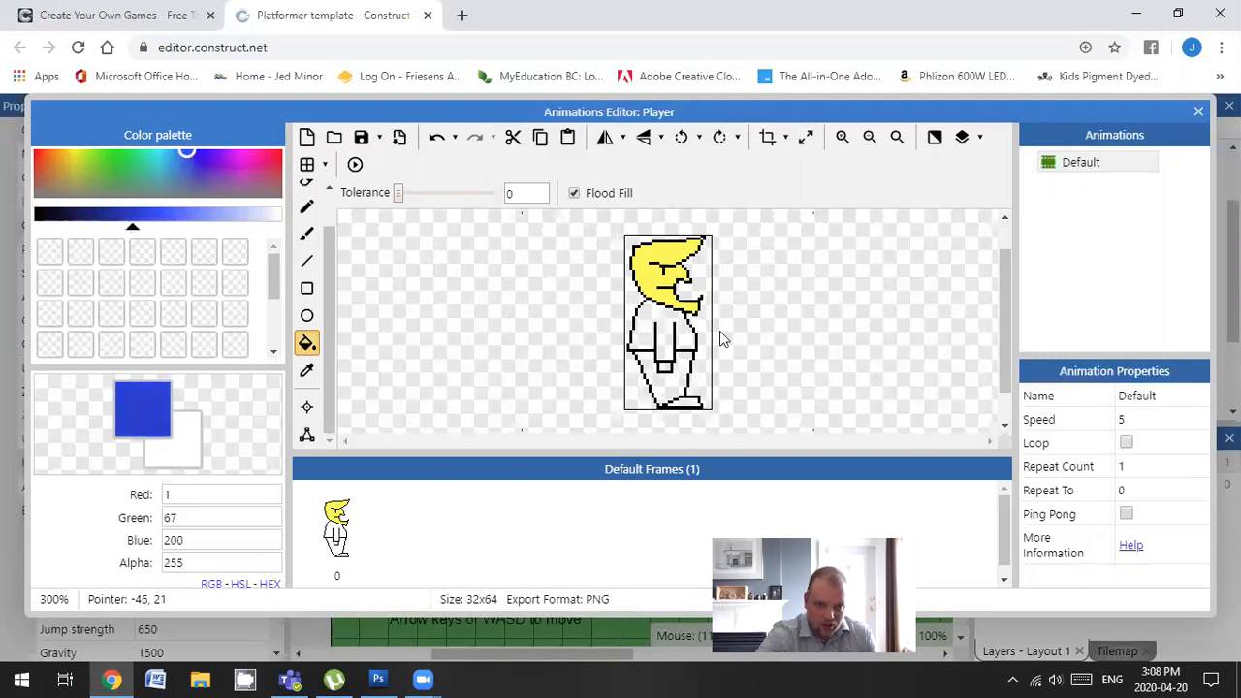
pyautogui.click(640, 333)
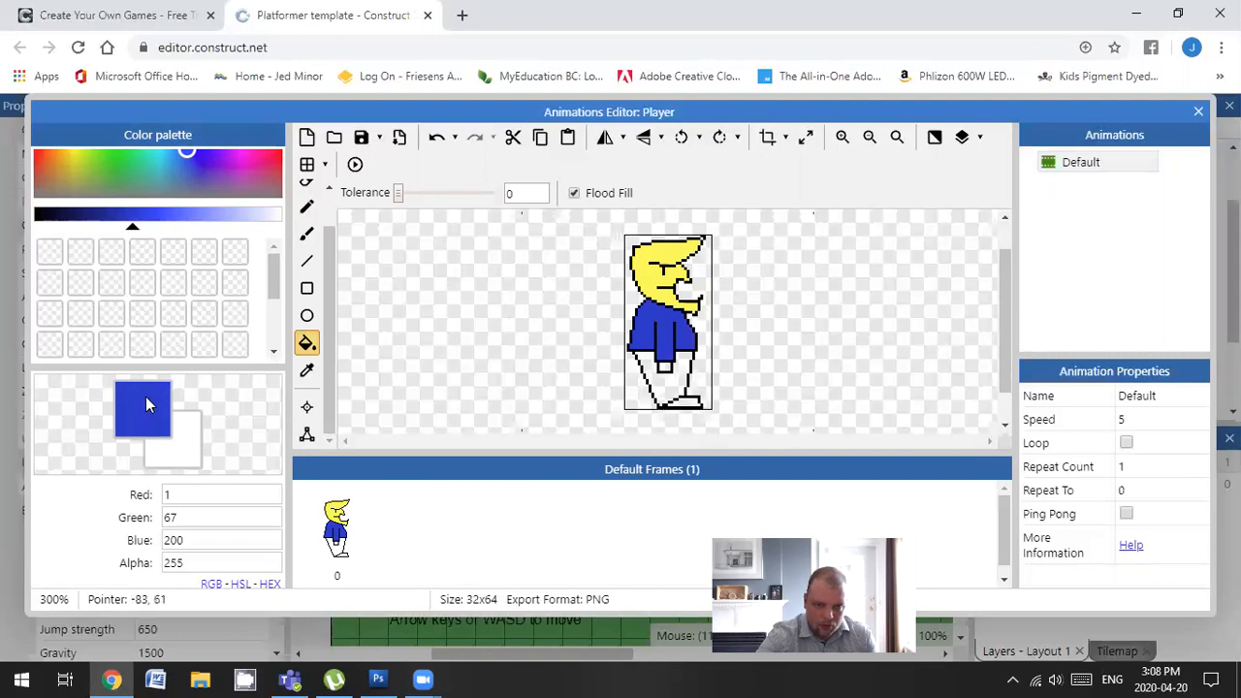
pyautogui.moveTo(172, 235); pyautogui.dragTo(191, 231)
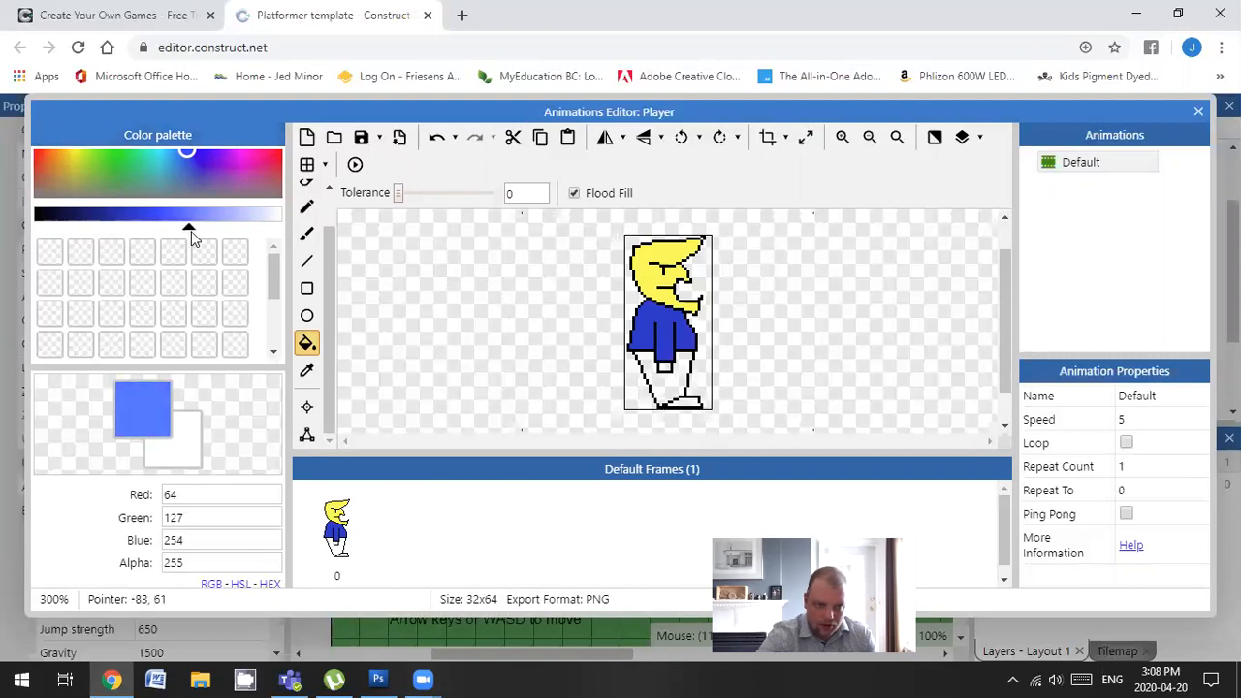
pyautogui.click(652, 347)
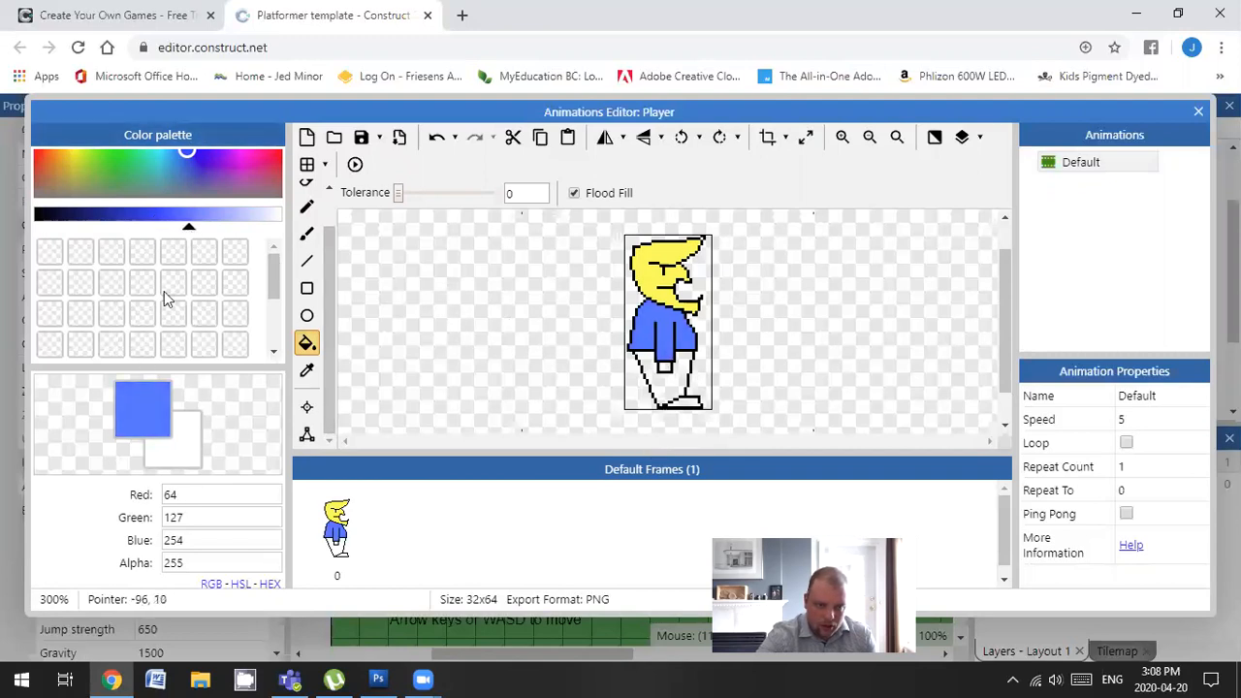
# Step: Flood-fill the character's pants with dark blue (1, 68, 202), and fill the hand with the yellow sampled from the head
pyautogui.moveTo(194, 232); pyautogui.dragTo(133, 233)
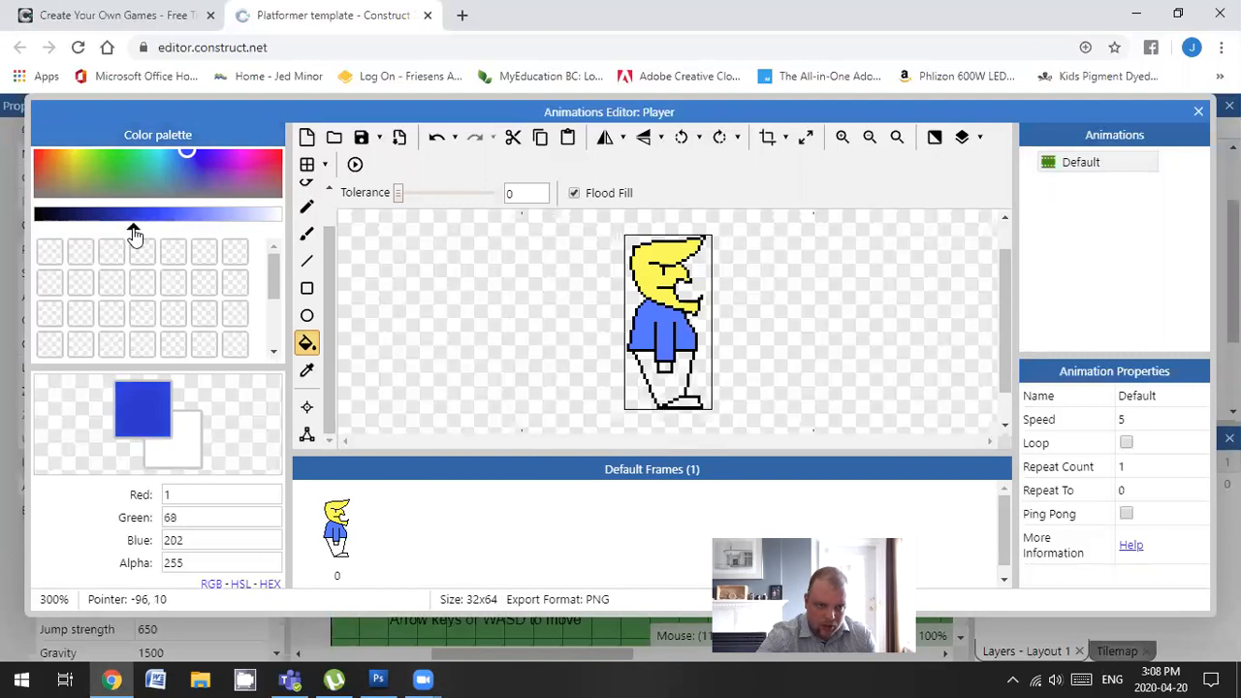
pyautogui.click(662, 386)
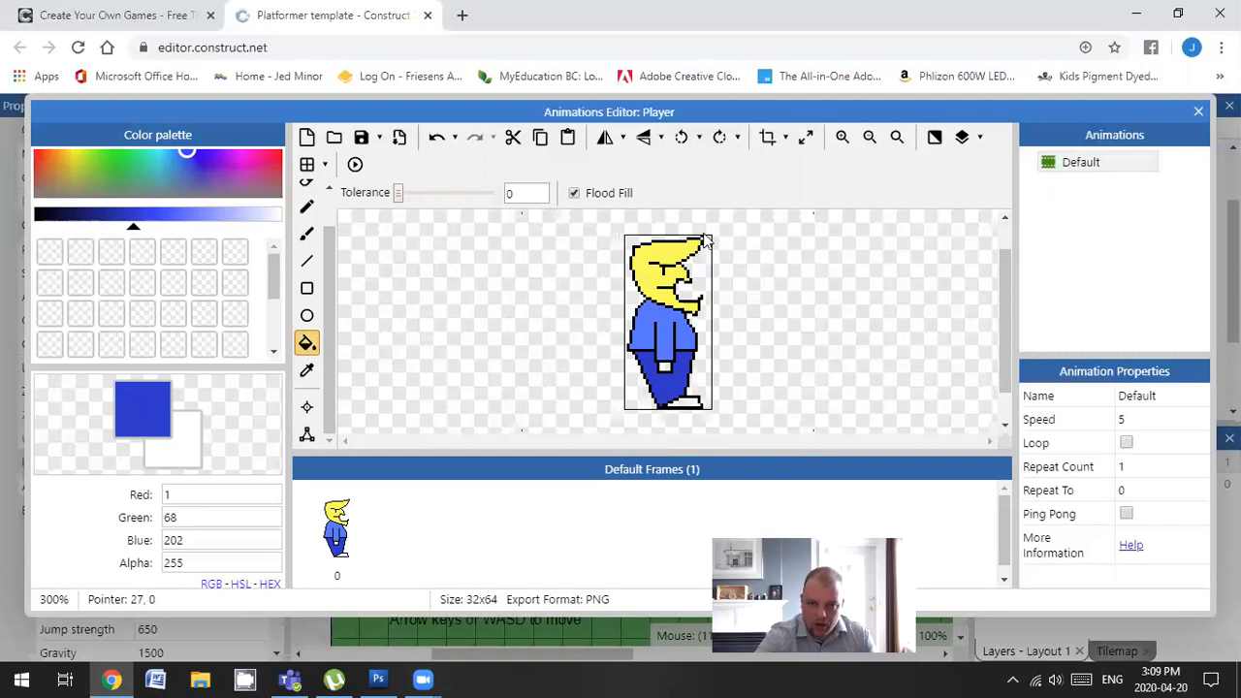
pyautogui.click(307, 374)
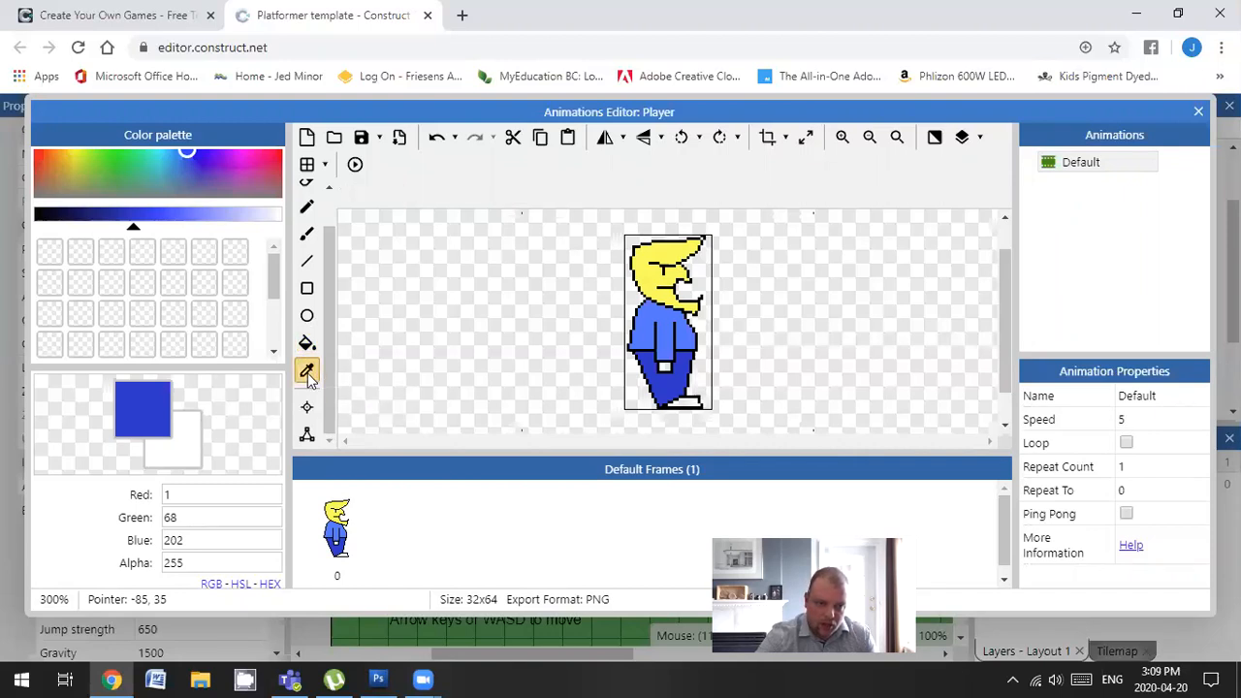
pyautogui.click(663, 257)
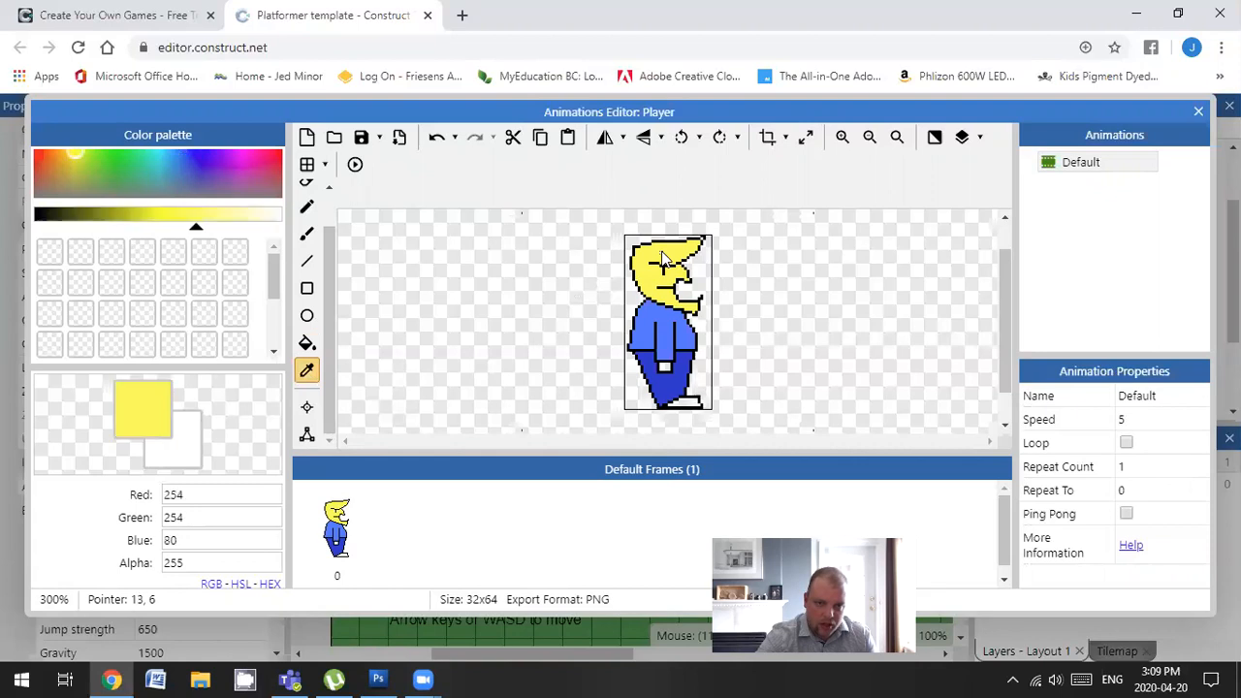
pyautogui.click(308, 345)
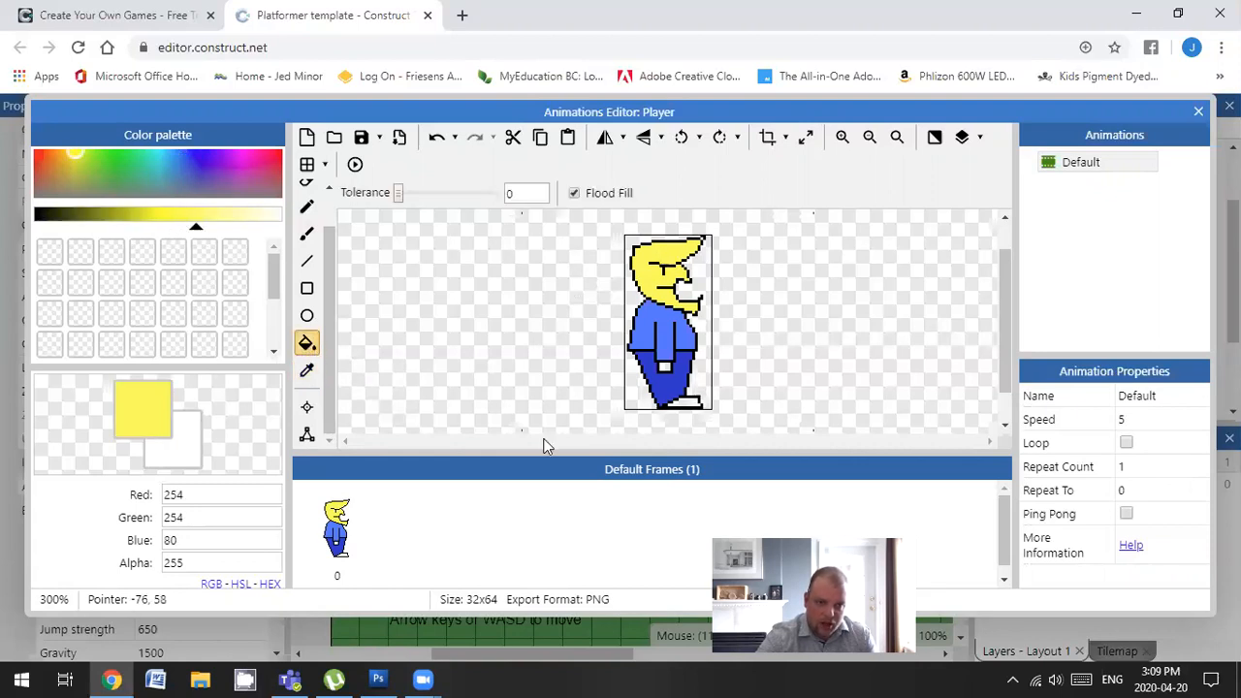
pyautogui.click(665, 368)
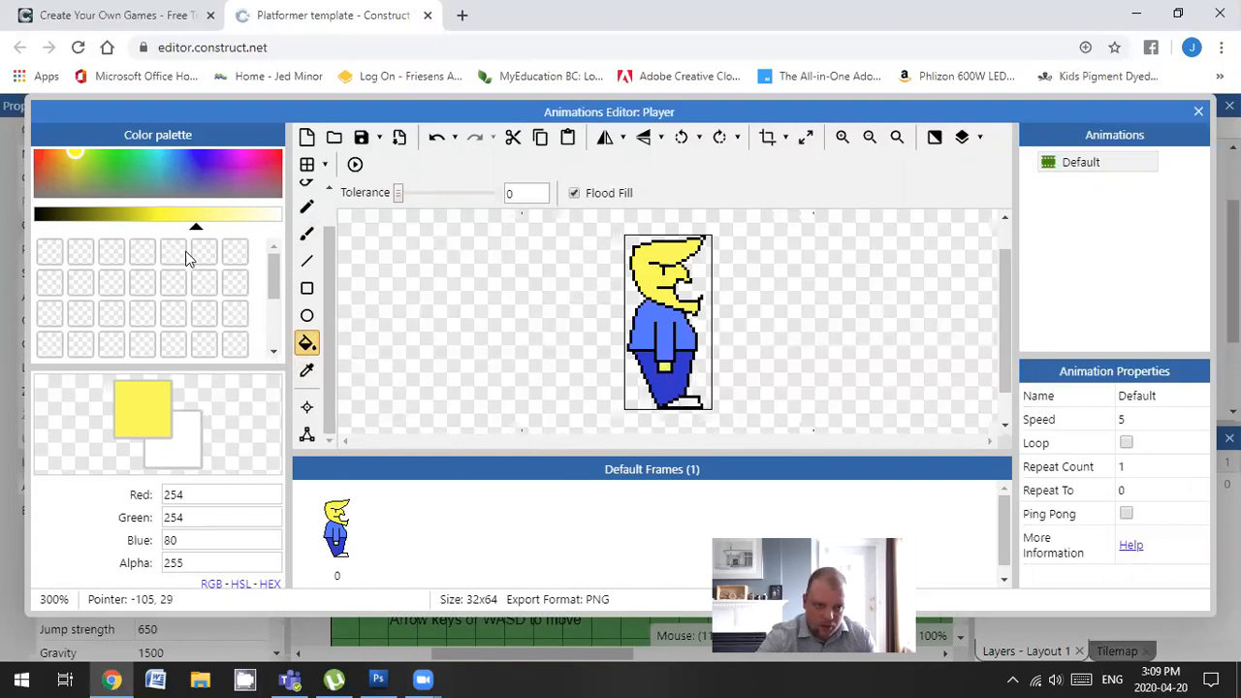
# Step: Flood-fill the character's shoe with black (0, 0, 0) and close the Animations Editor
pyautogui.moveTo(194, 229); pyautogui.dragTo(33, 227)
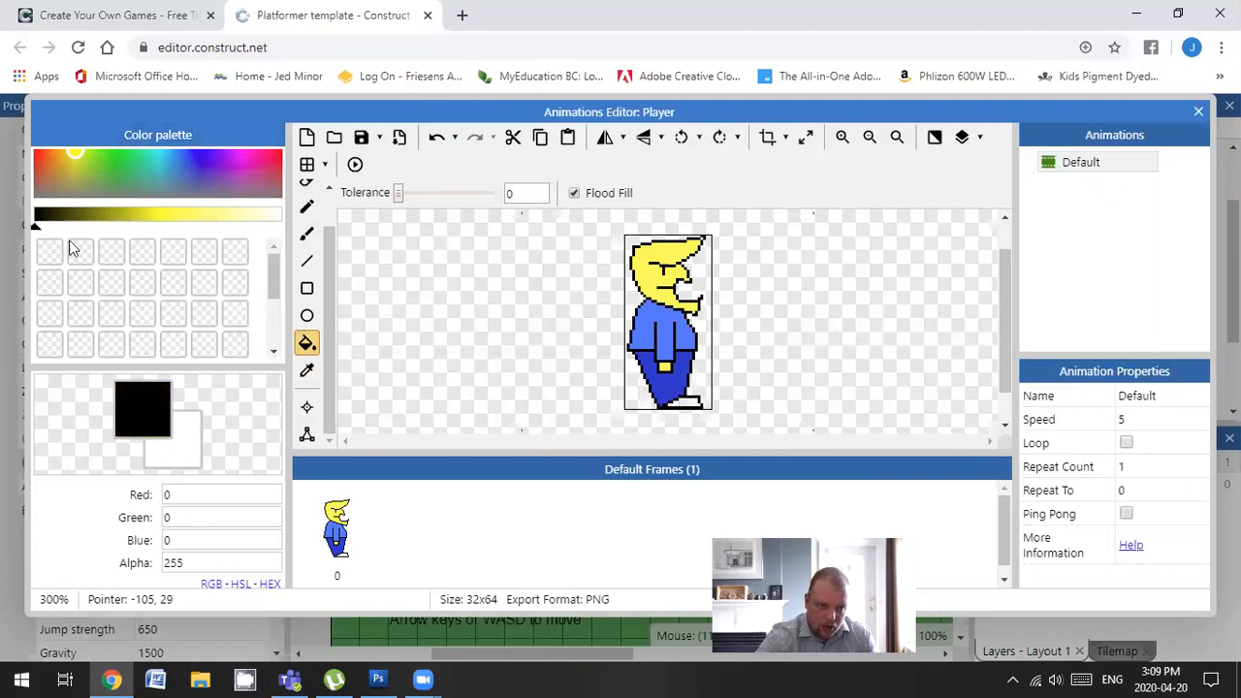
pyautogui.click(689, 405)
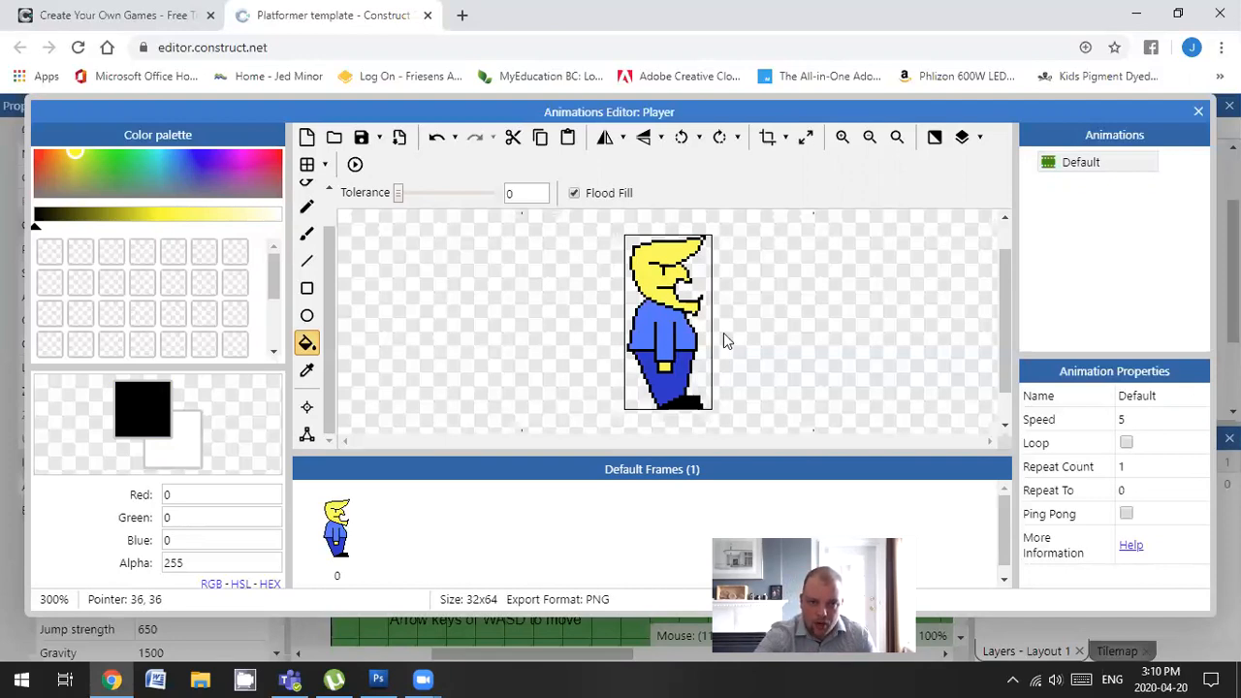
pyautogui.click(1199, 115)
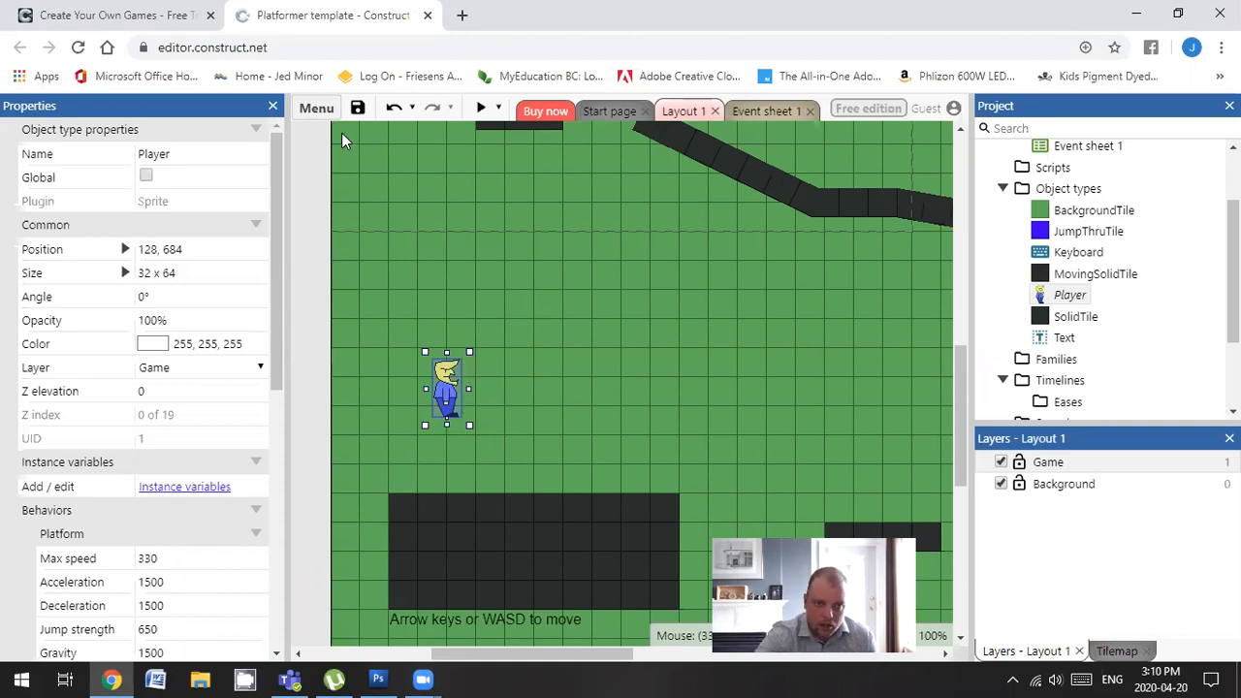
# Step: Download a copy of the project, naming the file with the author's first name in possessive form followed by "game"
pyautogui.click(316, 107)
pyautogui.moveTo(357, 150)
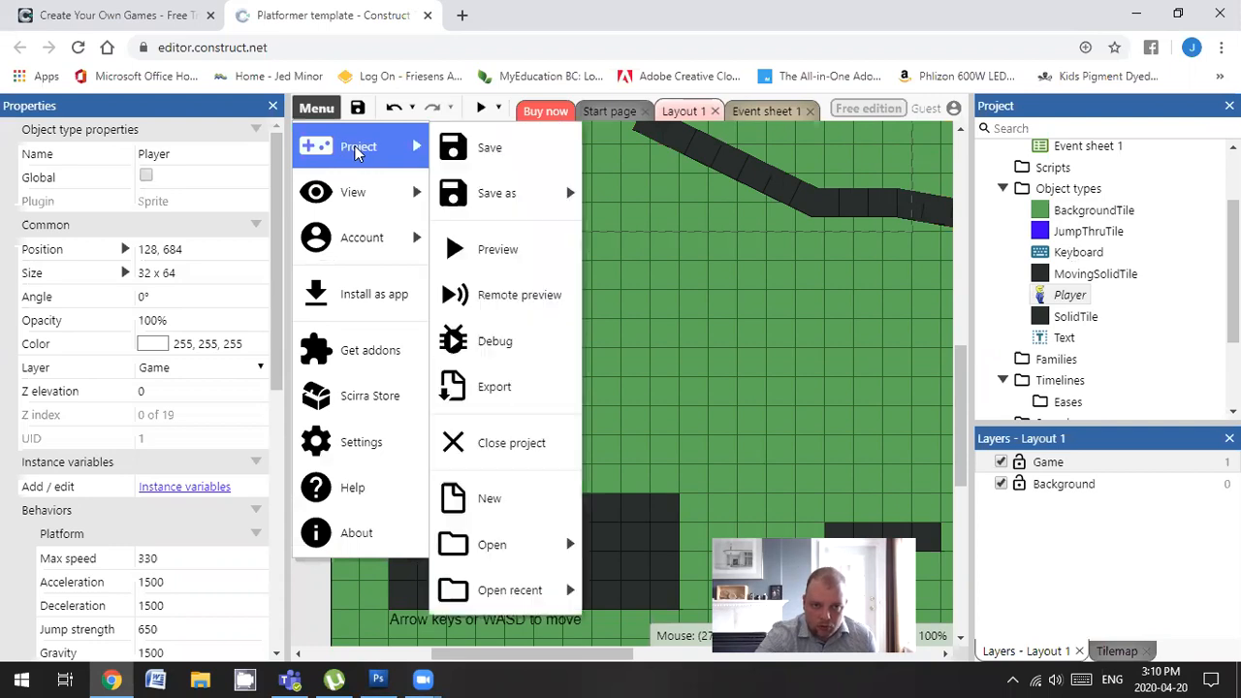
pyautogui.moveTo(495, 203)
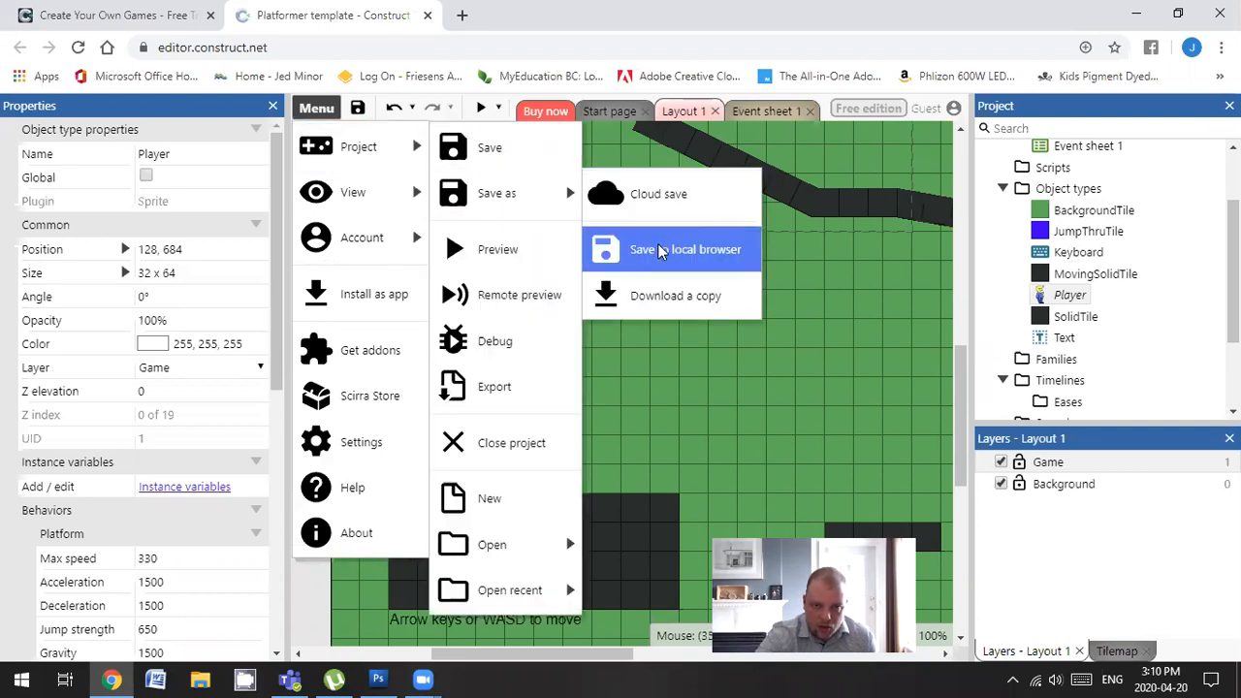
pyautogui.click(674, 298)
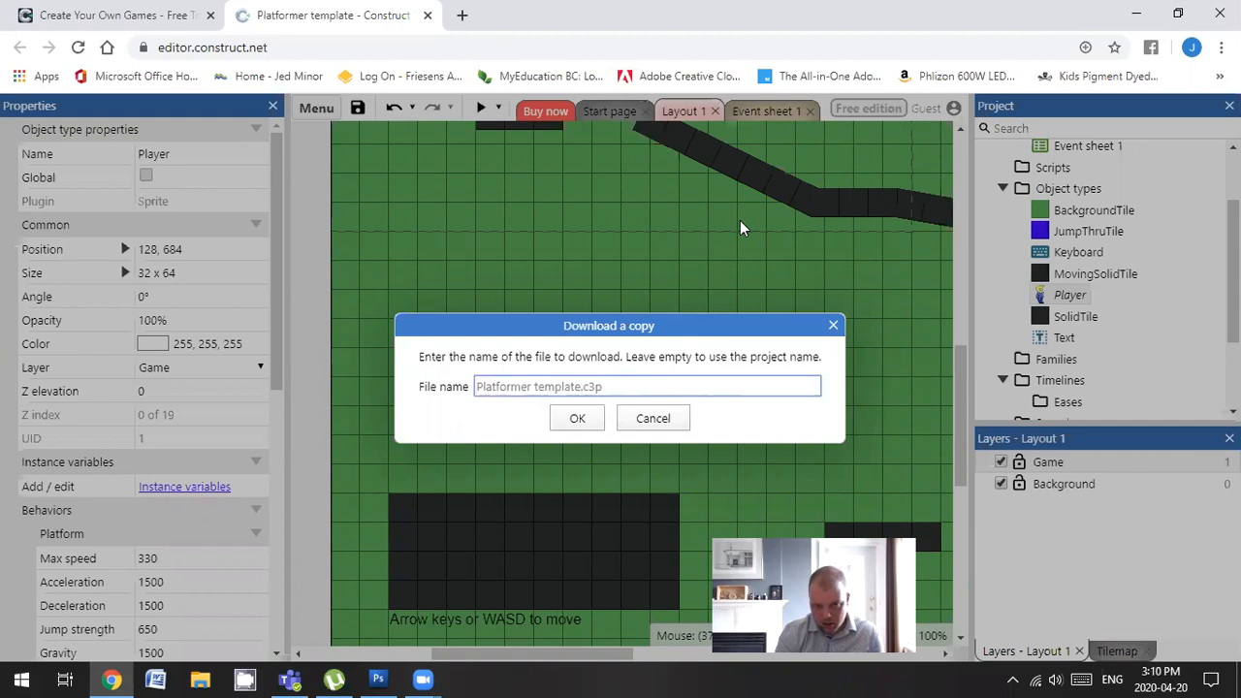
pyautogui.write('jeds game')
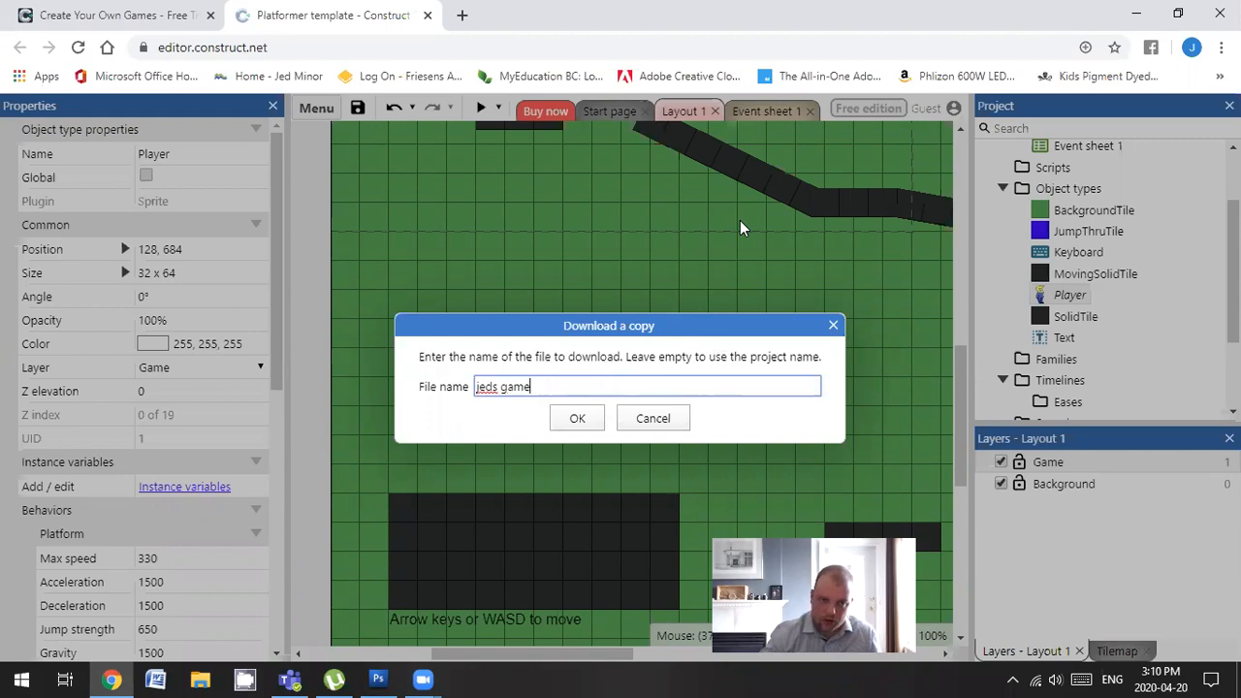
pyautogui.click(579, 421)
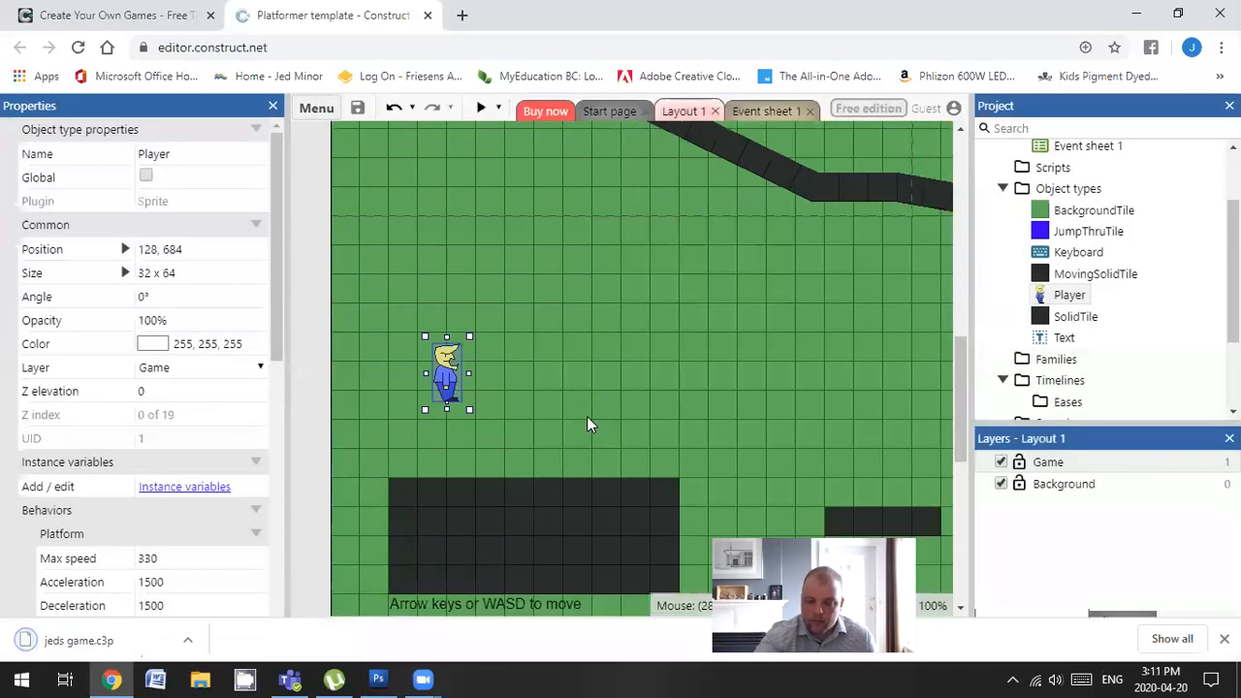